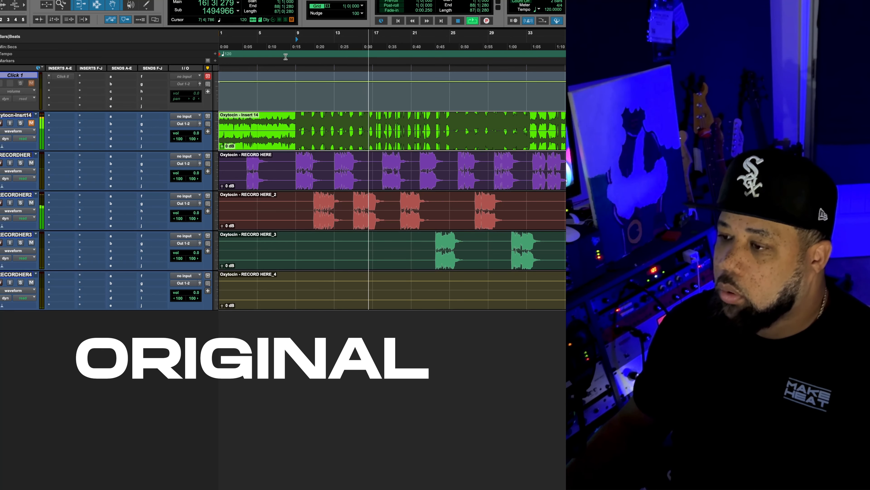
- Stop playback, select the RECORD HERE and RECORD HERE_2 vocal clips, and open the export settings for them
key(space)
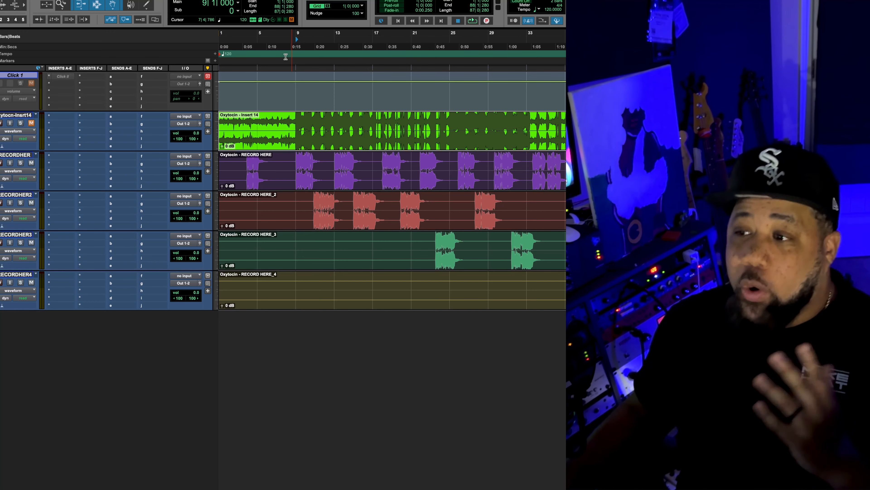
click(281, 181)
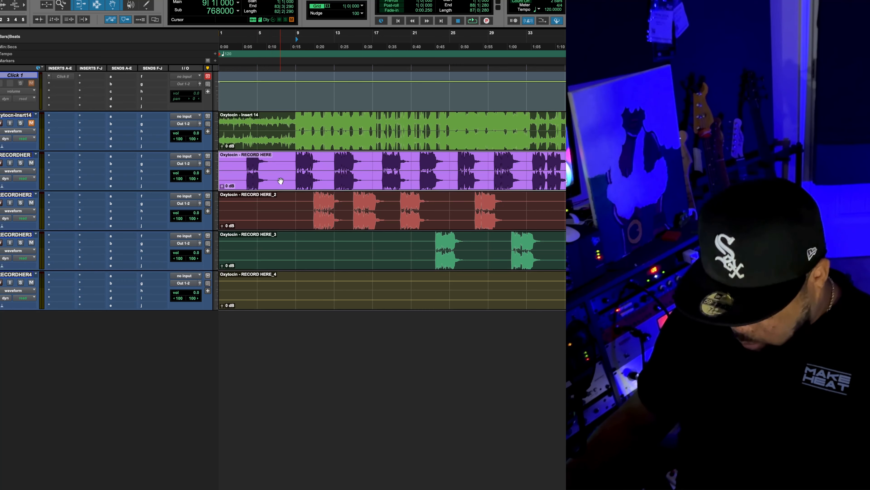
key(r)
key(r)
key(;)
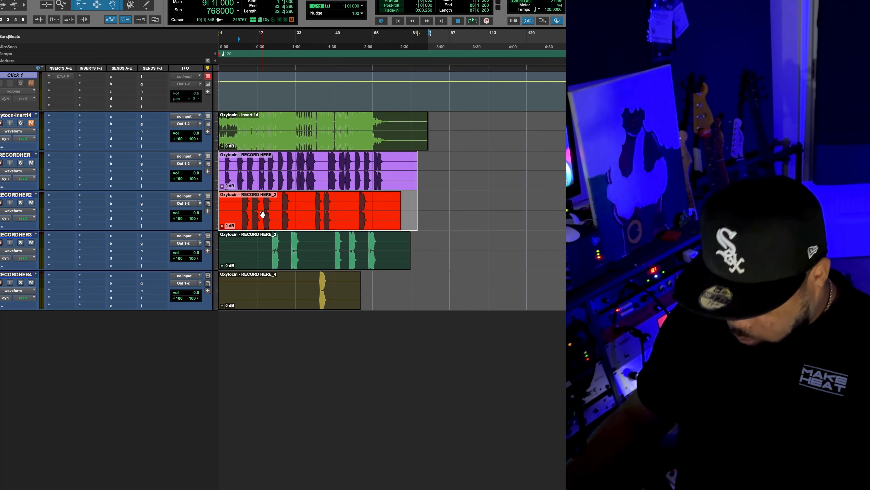
key(super+shift+k)
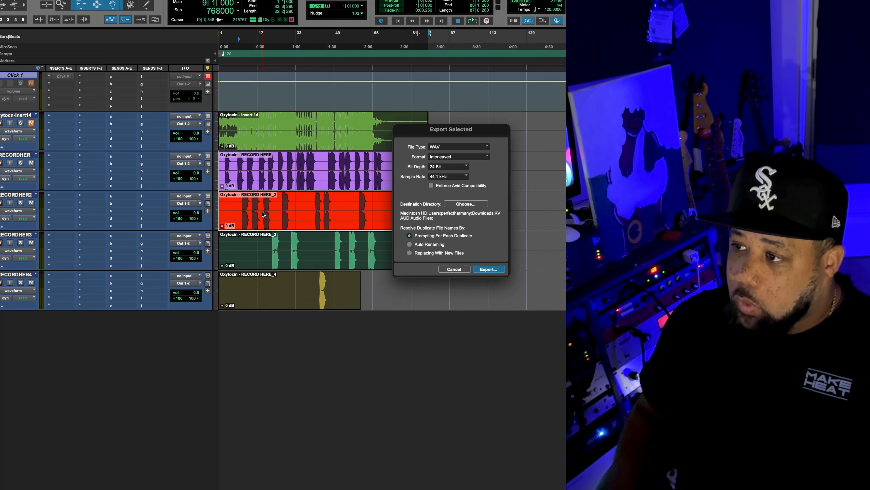
- Export the selected clips as WAV files into a new folder named EXPORTED VOCALS inside Downloads
click(456, 204)
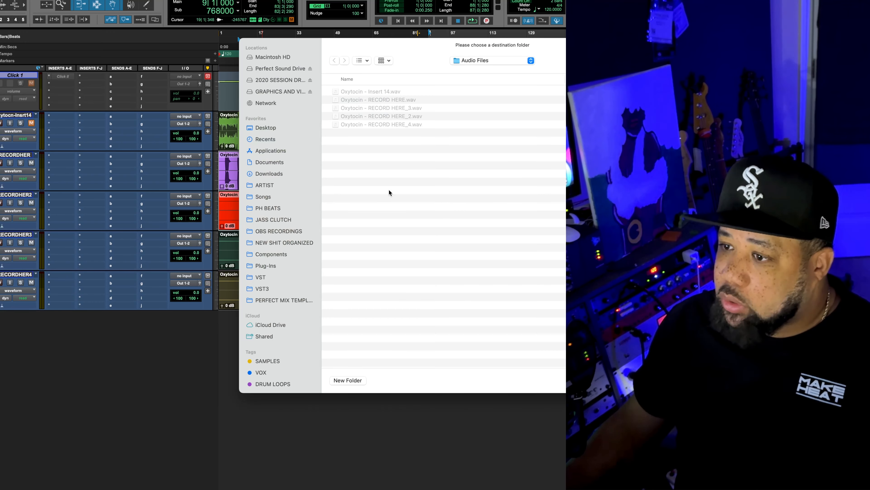
click(276, 173)
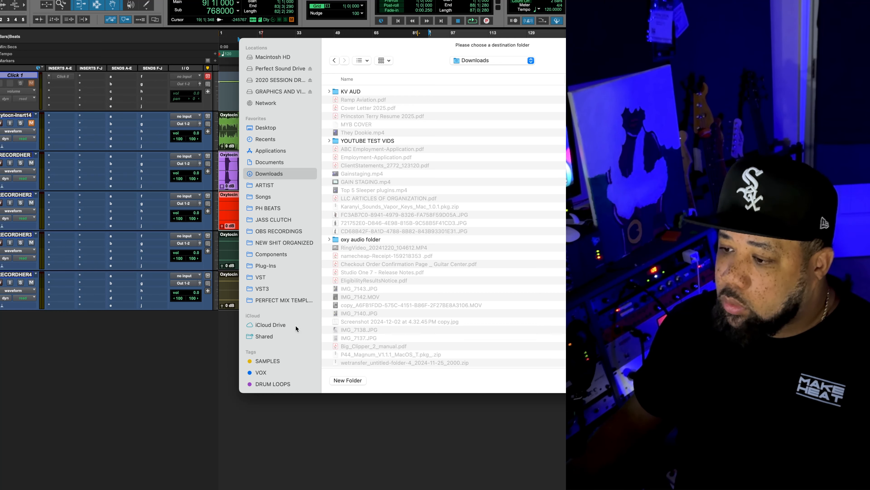
click(349, 381)
text(V)
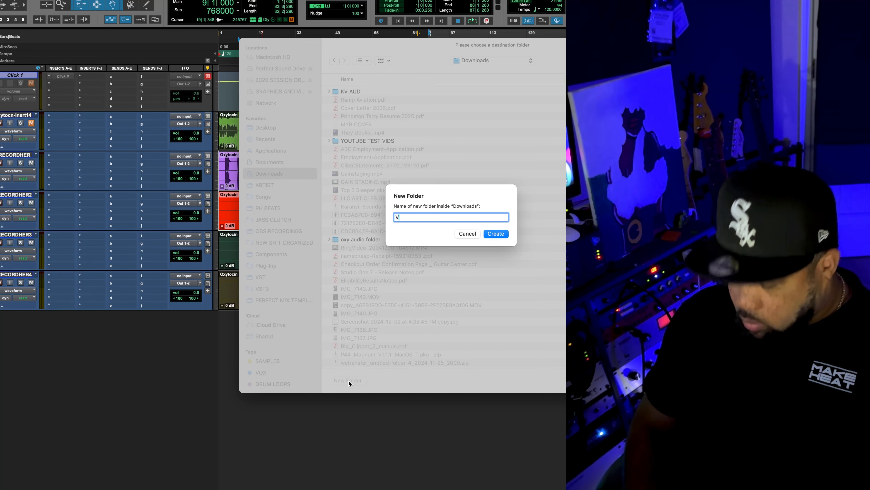
text(OCAEXPORTED VOCALS)
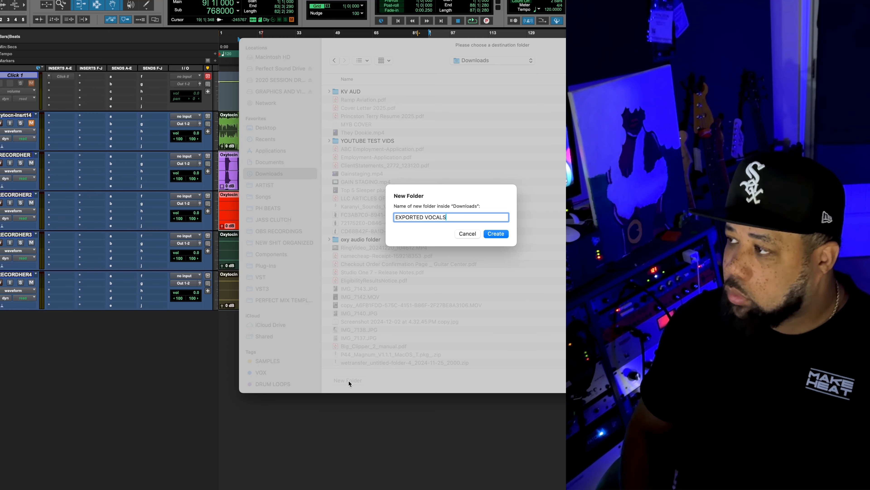
key(Return)
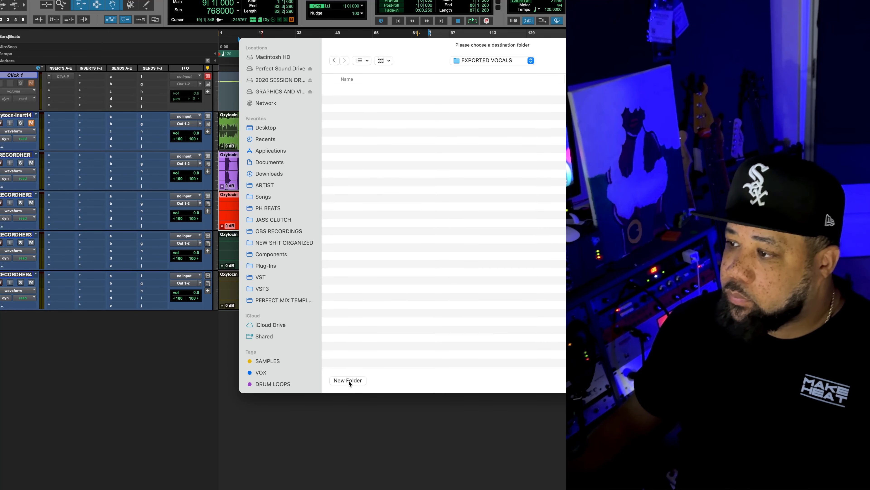
key(Return)
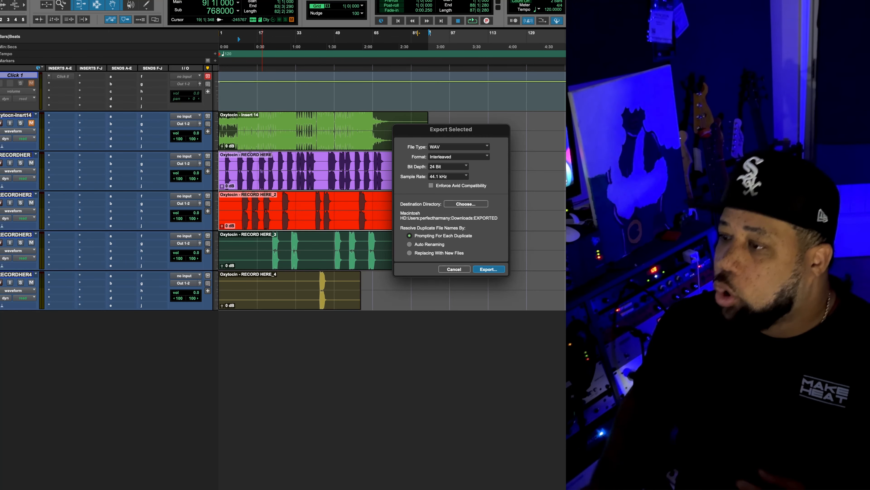
click(488, 269)
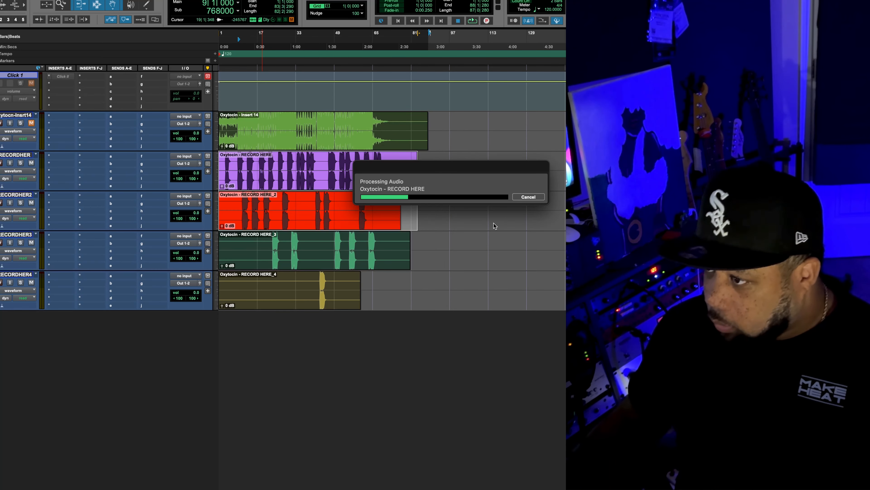
drag(446, 167, 340, 161)
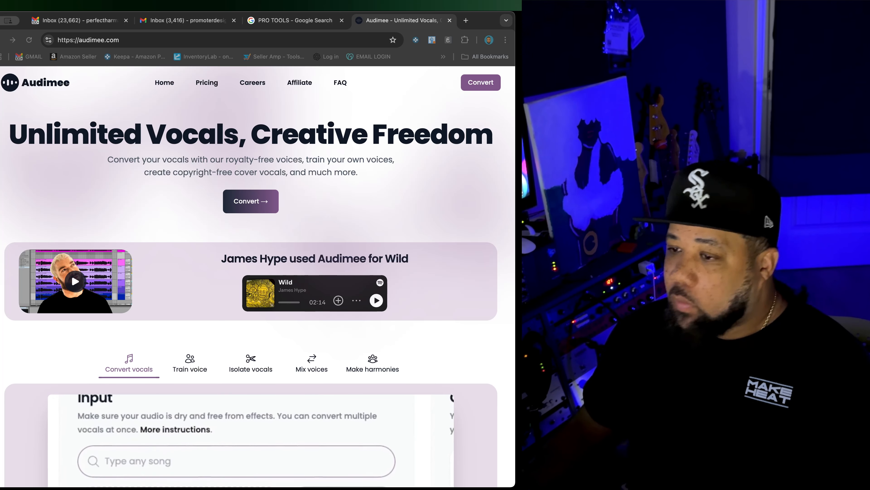
- Switch to the Audimee website in the browser and open its Isolate vocals tool
click(252, 204)
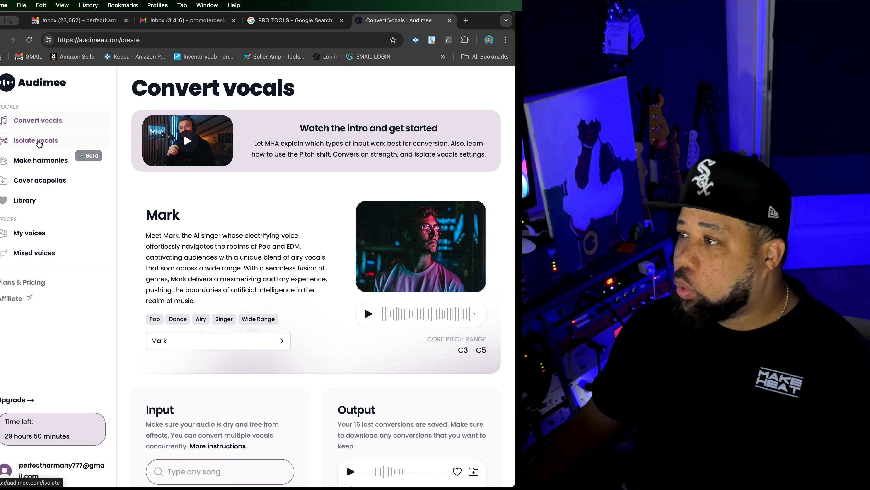
click(39, 143)
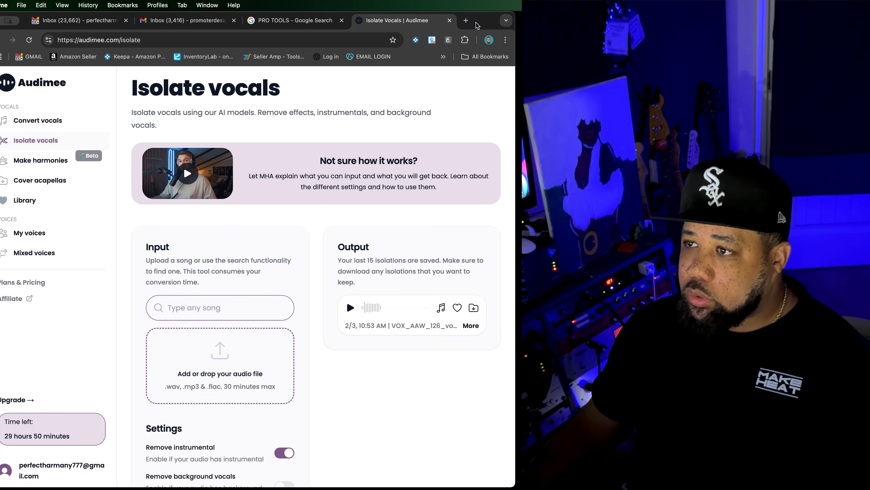
drag(477, 23, 483, 24)
scroll(266, 202, down, 1)
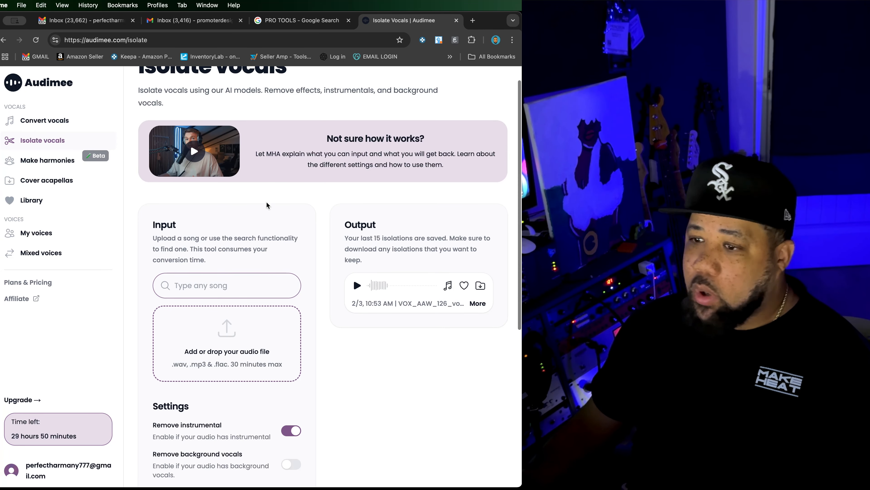
scroll(250, 216, down, 2)
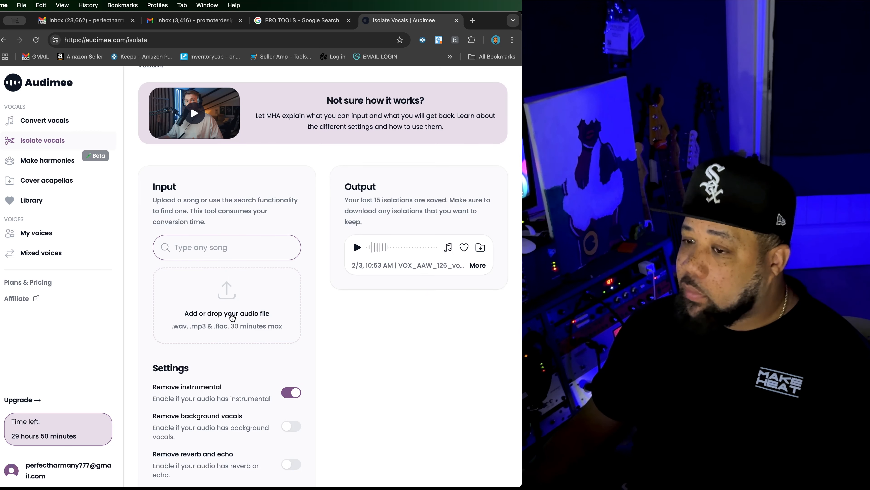
- Upload Oxytocin - RECORD HERE.wav from the EXPORTED VOCALS folder as the audio to isolate
click(232, 315)
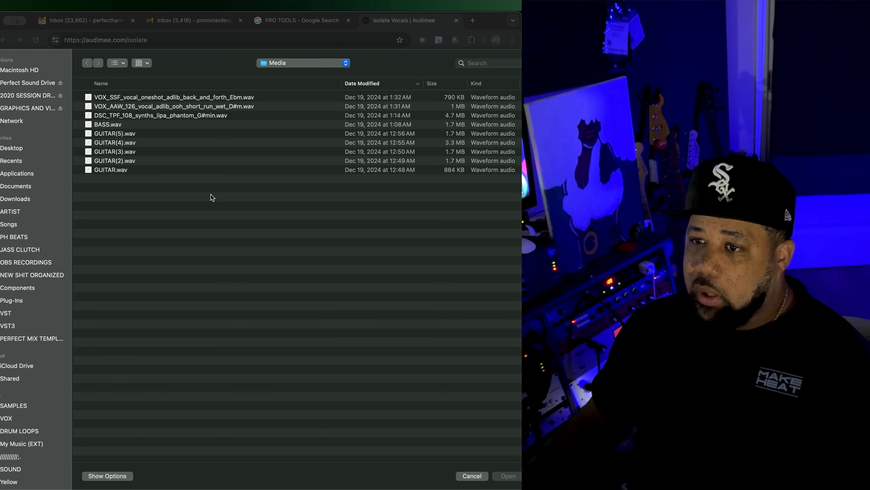
click(276, 62)
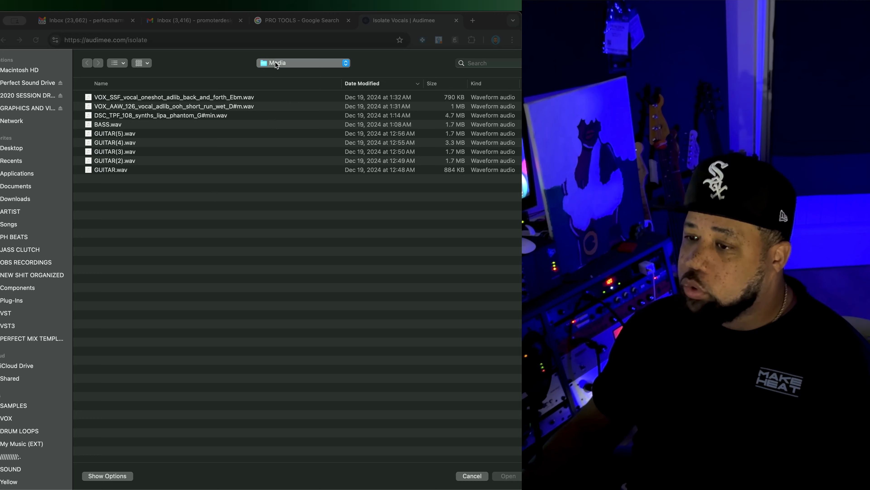
click(289, 147)
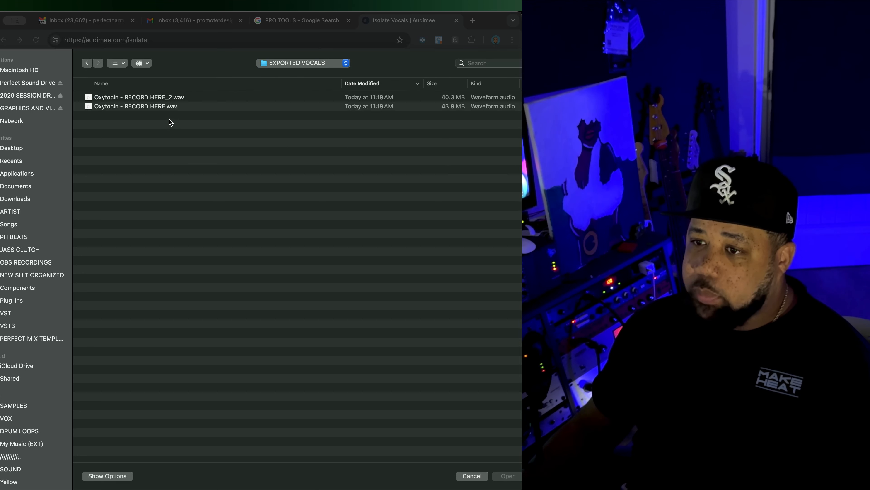
click(169, 107)
click(169, 98)
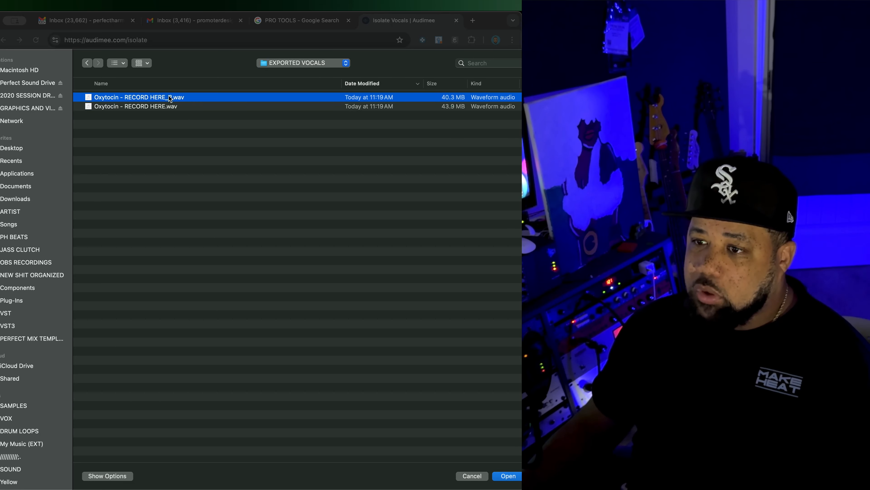
click(169, 107)
click(169, 98)
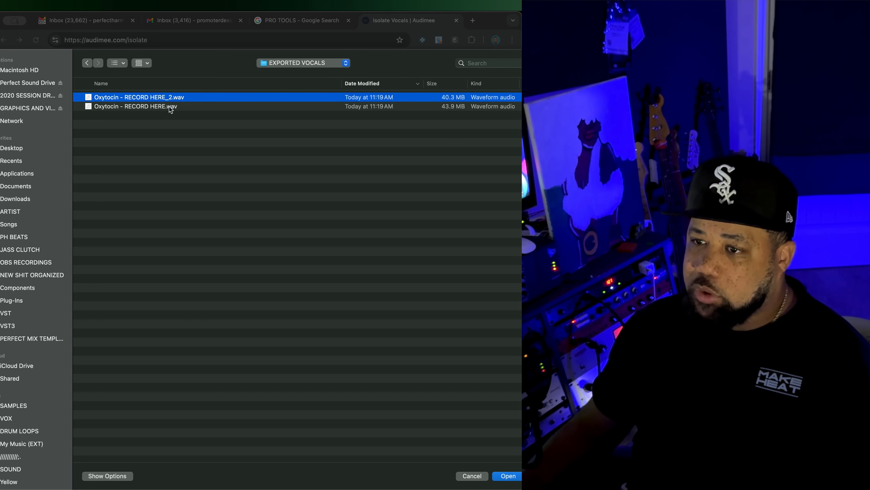
click(169, 107)
key(Return)
- Isolate the vocal with instrumental removal off and removal of background vocals, reverb and echo, and noise on
scroll(253, 240, down, 2)
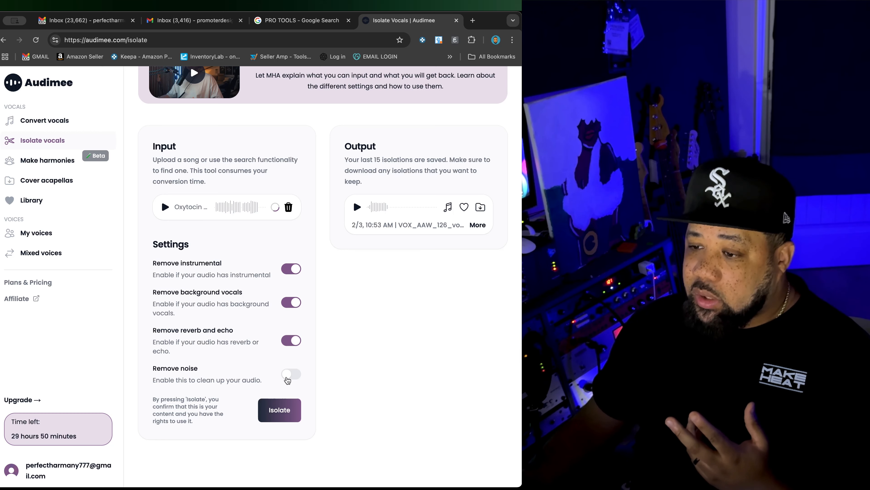
click(291, 269)
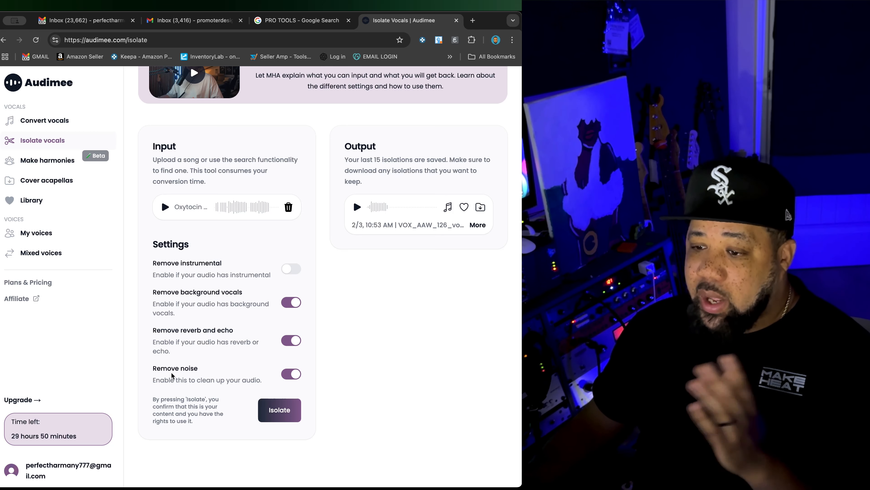
click(284, 413)
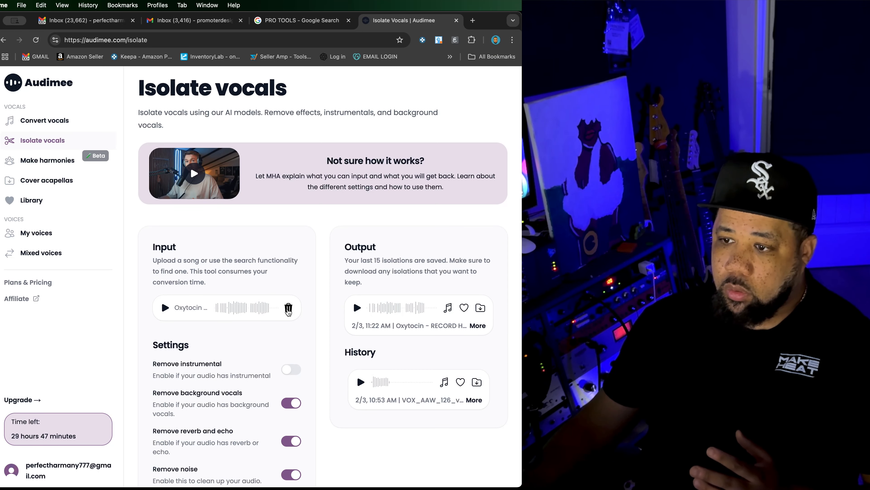
- Replace the input audio with Oxytocin - RECORD HERE_2.wav and isolate it with the same settings
click(288, 310)
click(230, 349)
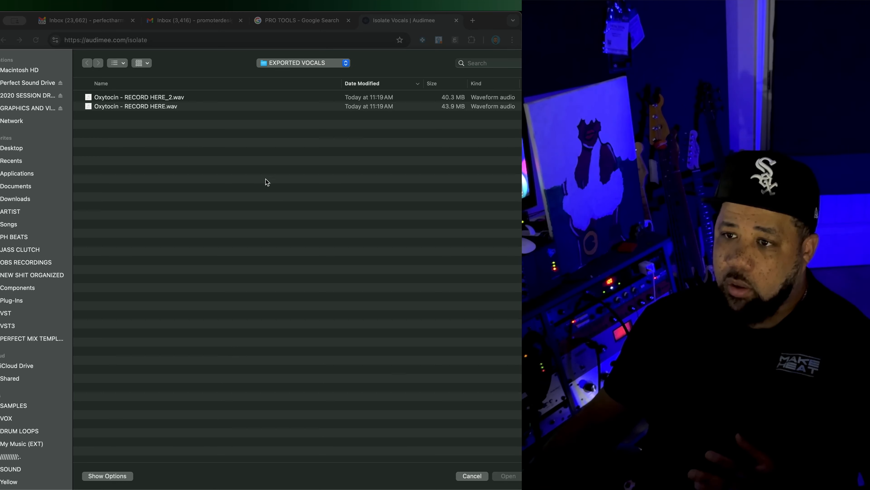
double_click(171, 99)
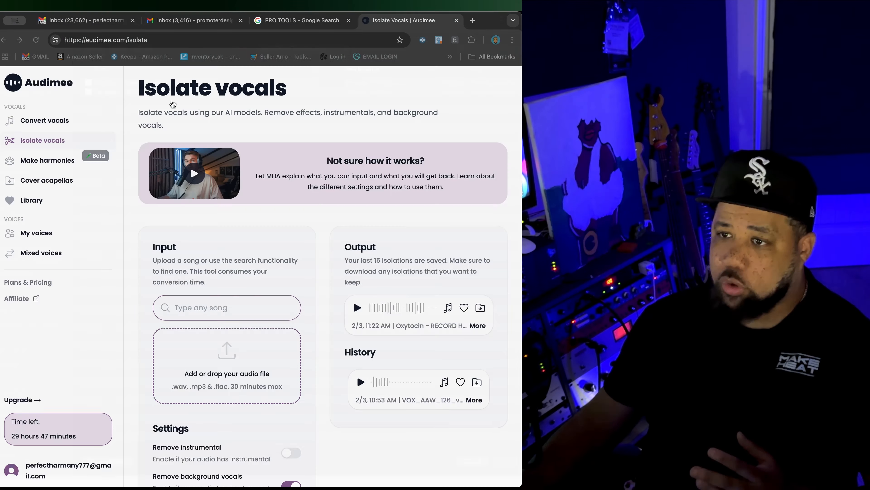
scroll(280, 314, down, 3)
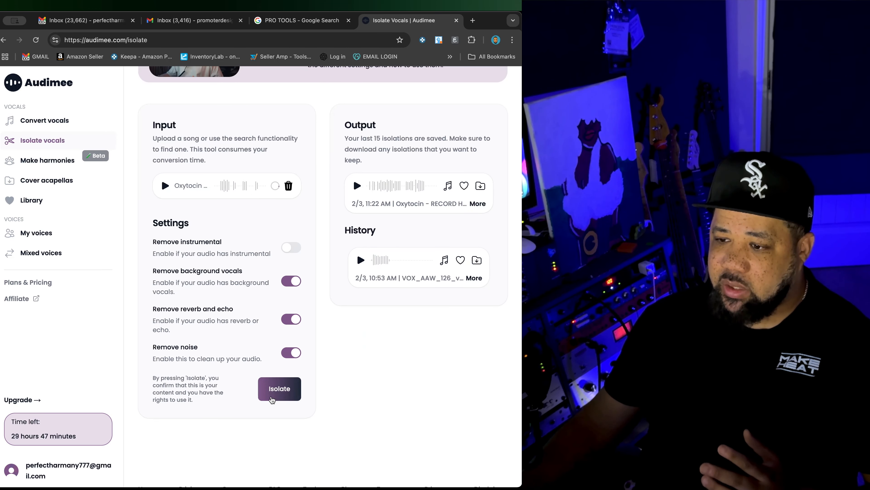
click(278, 388)
- Download the isolated RECORD HERE vocal from the history into the EXPORTED VOCALS folder in Downloads
scroll(345, 416, up, 1)
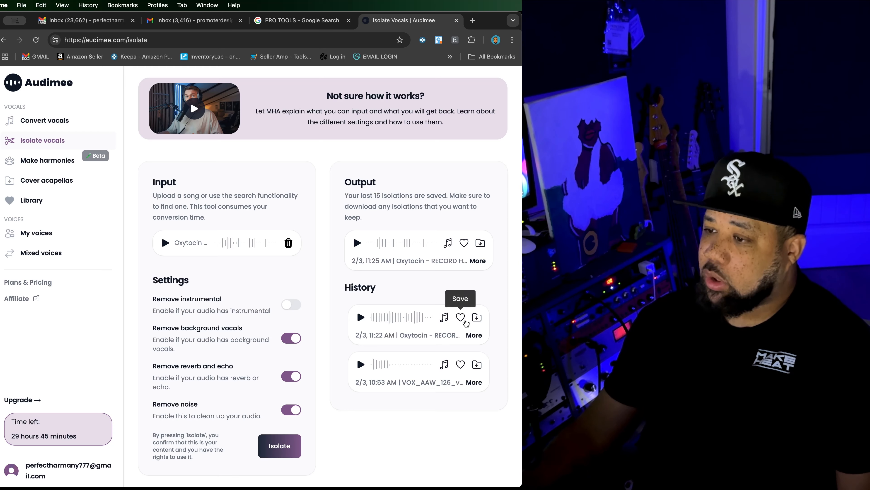
click(477, 318)
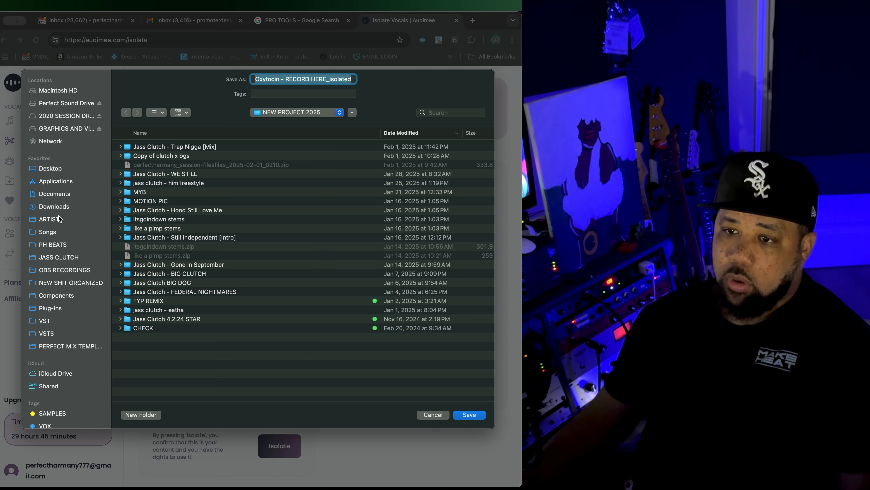
click(62, 205)
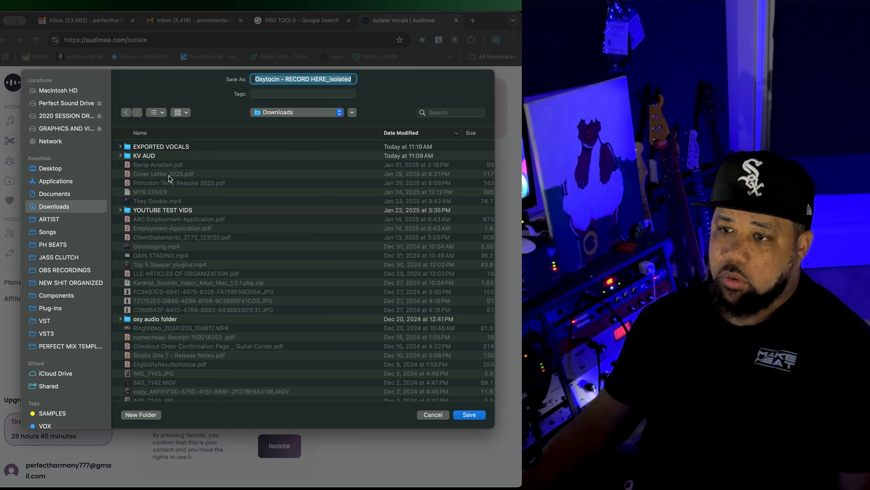
double_click(165, 148)
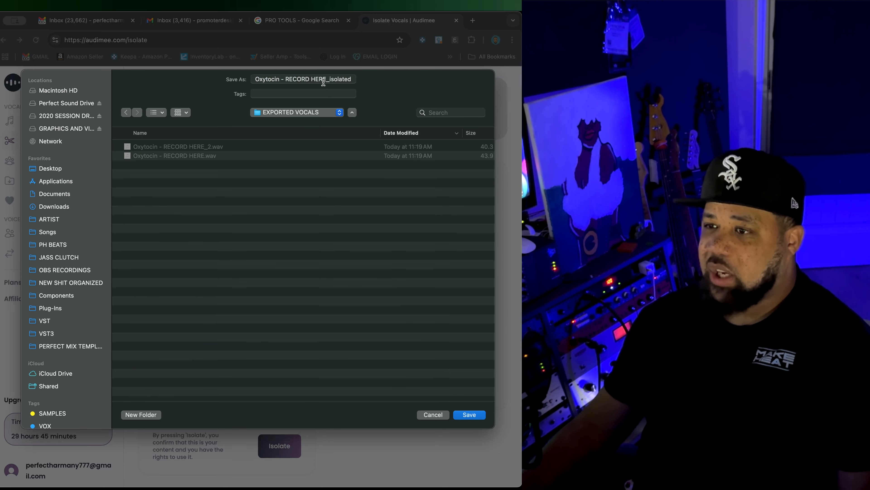
click(462, 416)
- Download the isolated VOX_AAW_126 ad-lib and the isolated RECORD HERE_2 vocal into the EXPORTED VOCALS folder
click(478, 366)
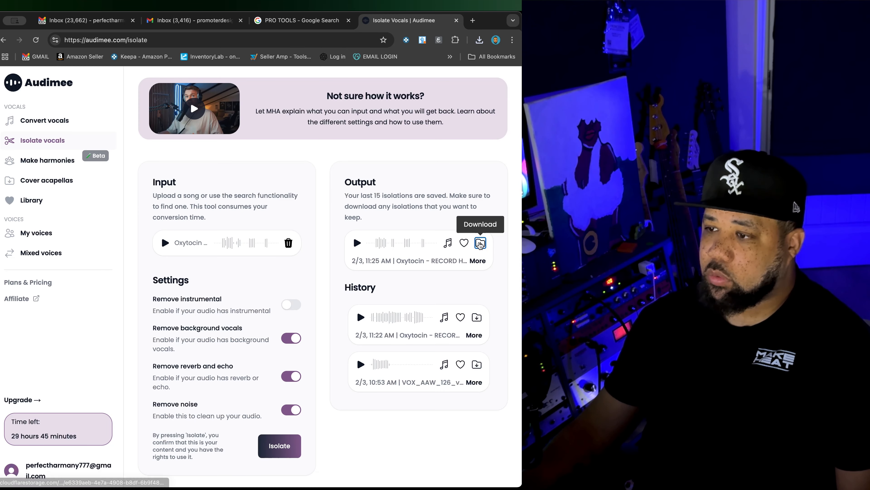
click(480, 243)
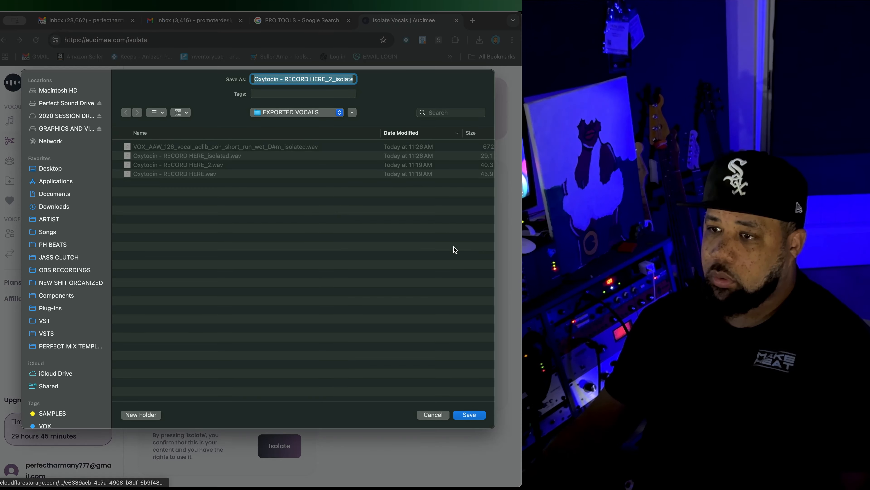
click(463, 416)
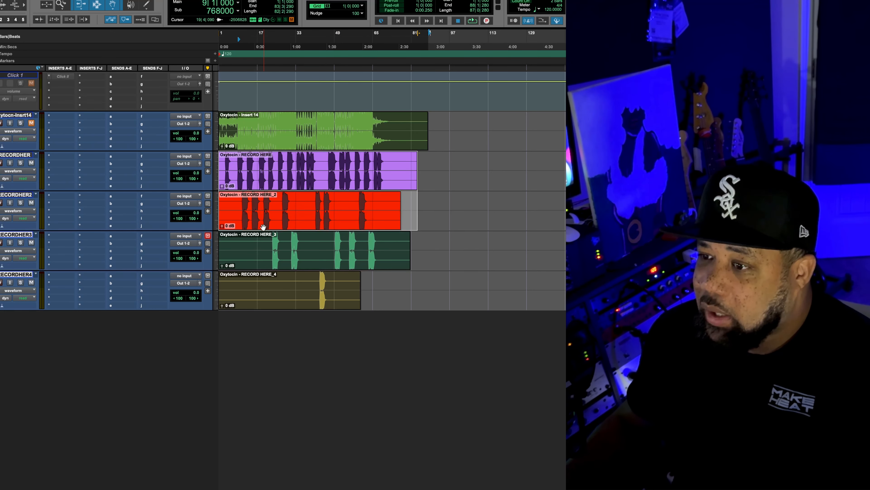
- Import Oxytocin - RECORD HERE_2_isolated.wav and Oxytocin - RECORD HERE_isolated.wav from Downloads/EXPORTED VOCALS, converted, onto new tracks at session start
click(16, 194)
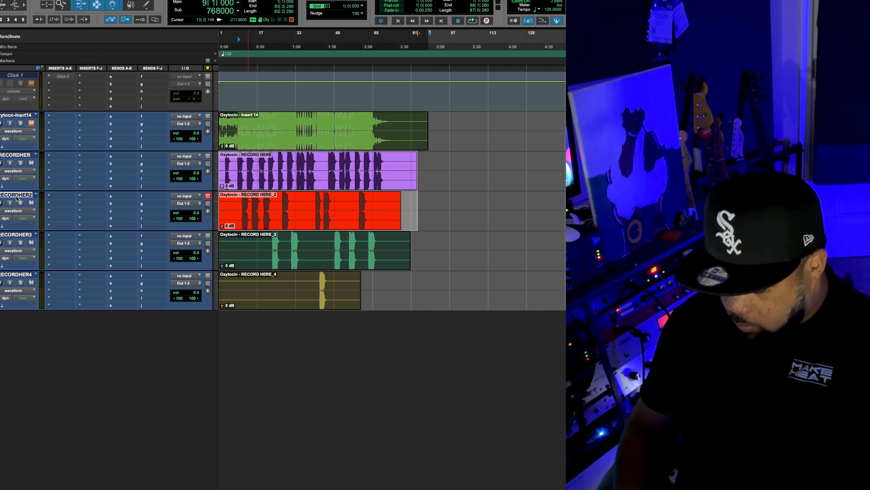
key(super+shift+i)
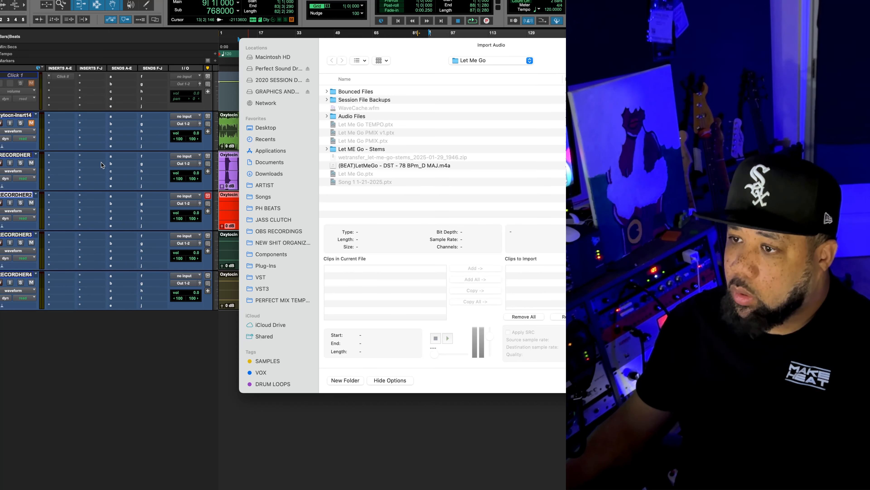
click(293, 173)
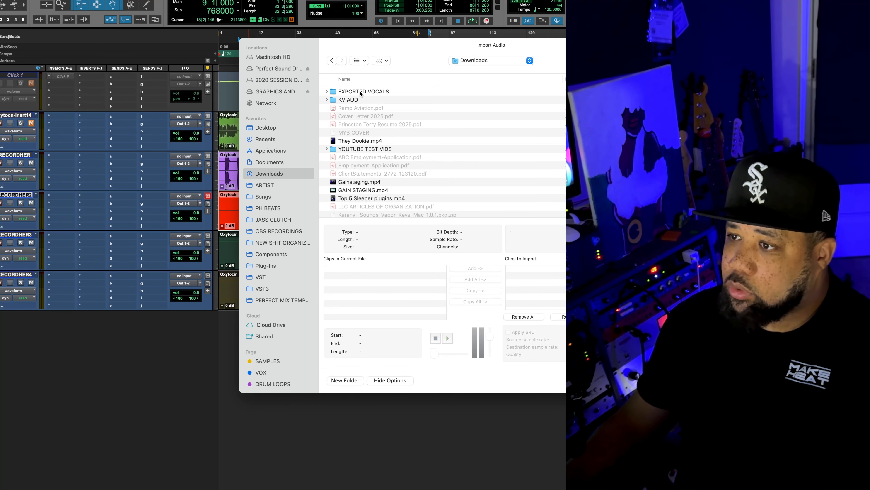
double_click(361, 92)
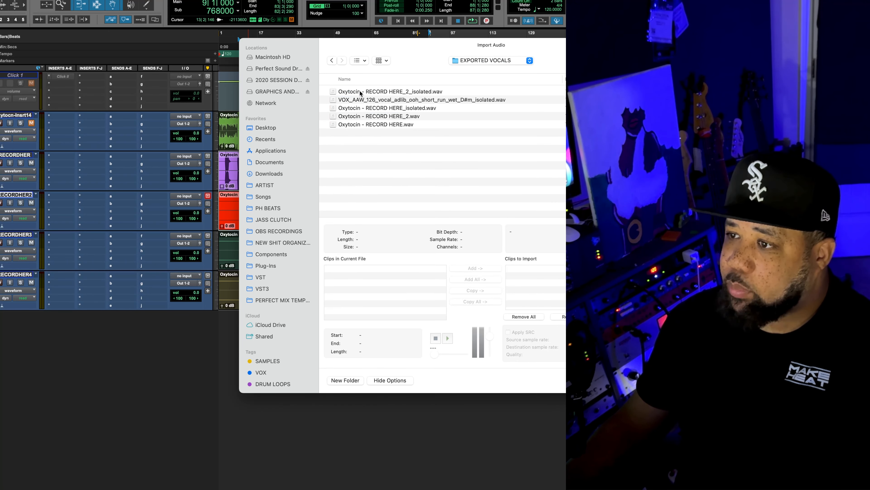
click(382, 92)
super+click(394, 108)
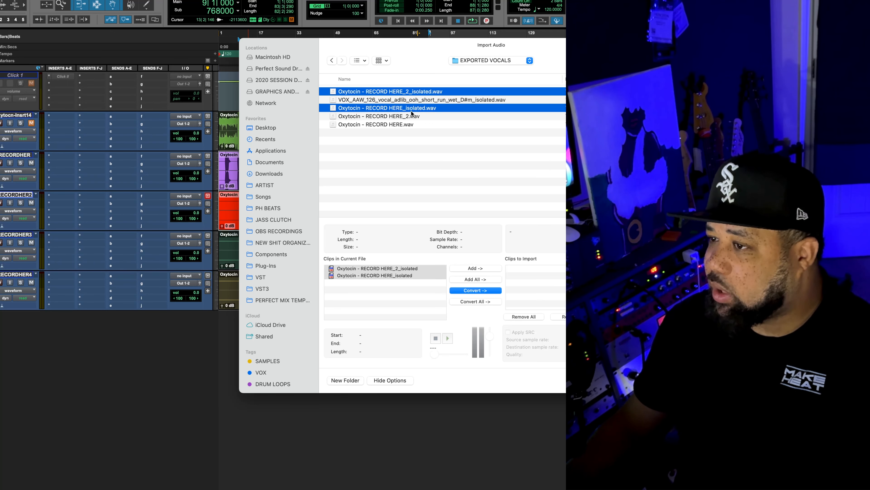
click(472, 292)
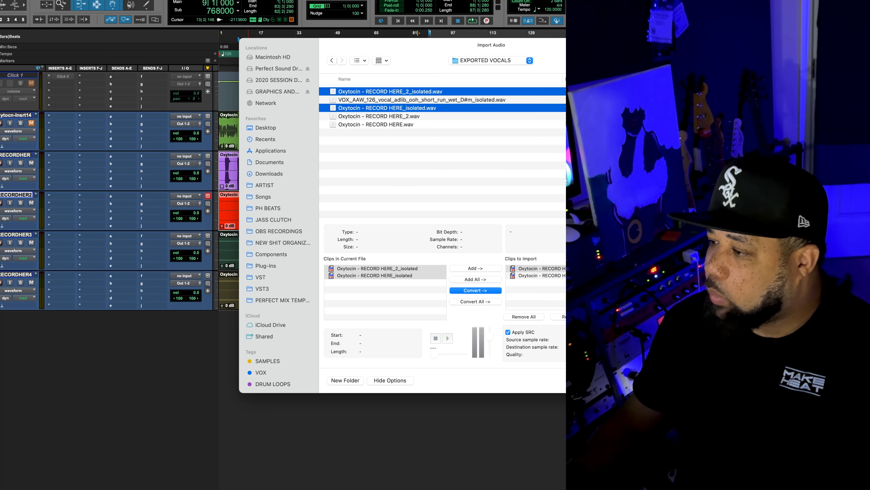
key(Return)
key(Return)
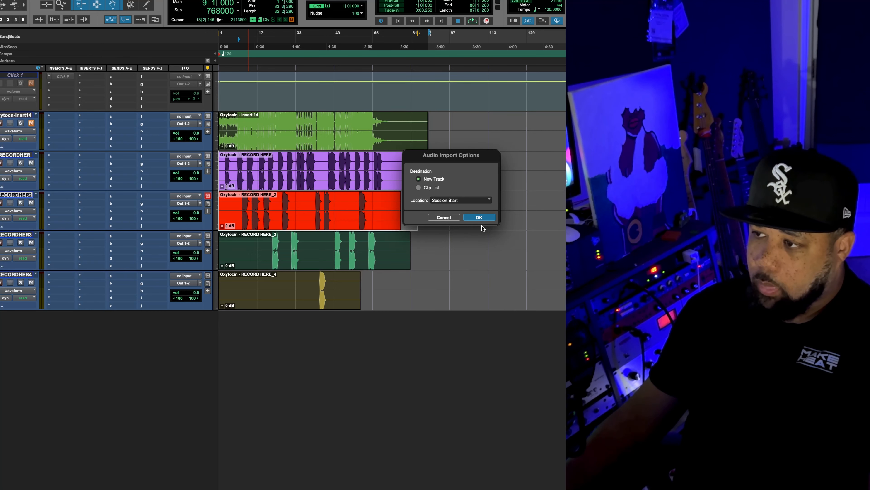
click(480, 218)
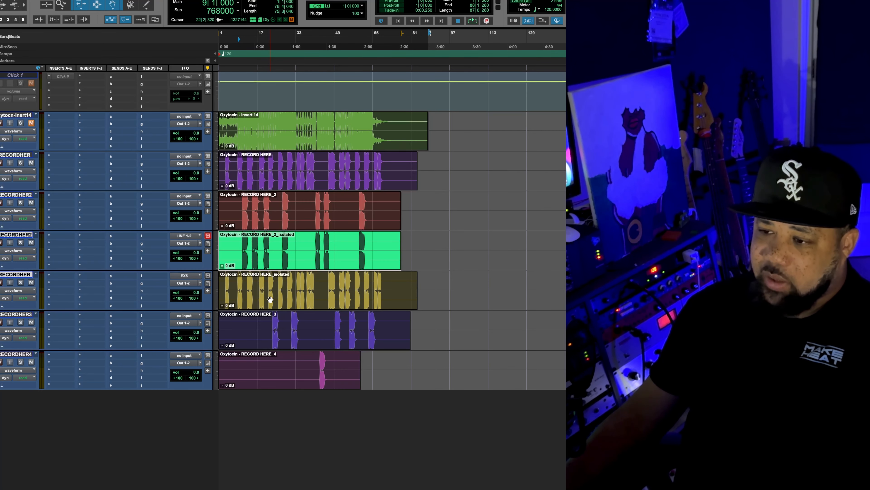
- Color the two newly imported isolated vocal tracks magenta with the track color palette
click(271, 300)
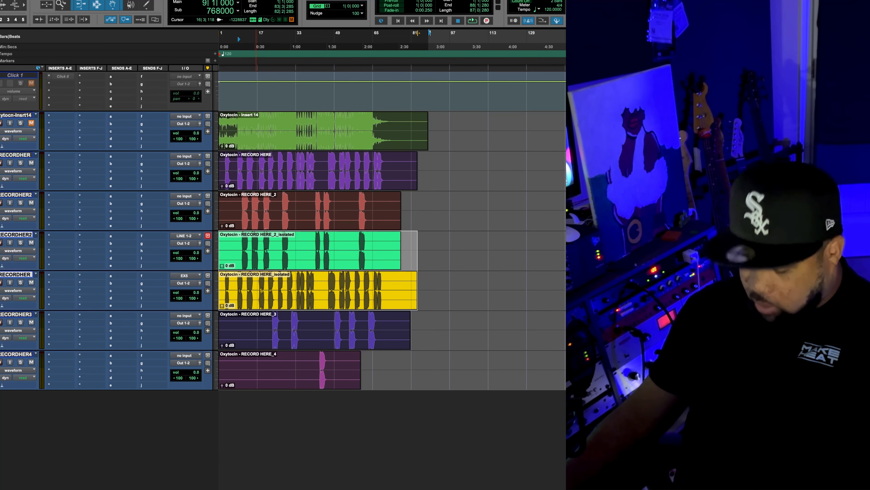
key(super+alt+shift+c)
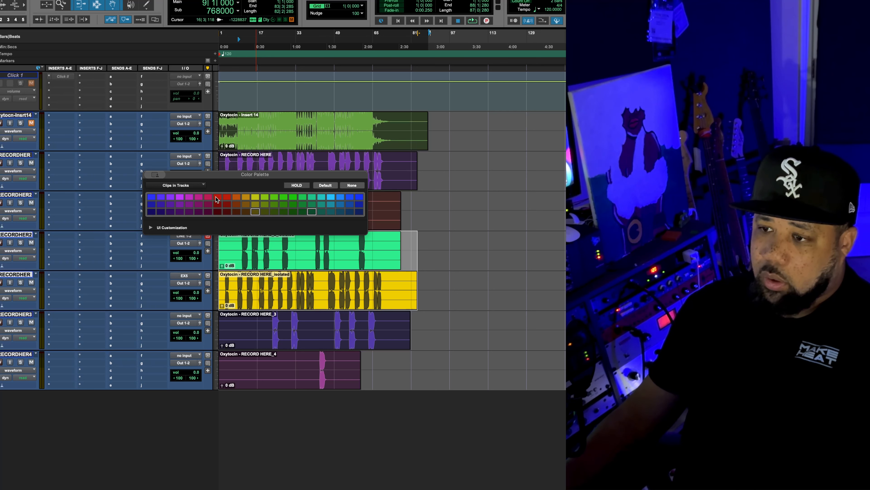
click(191, 188)
click(178, 180)
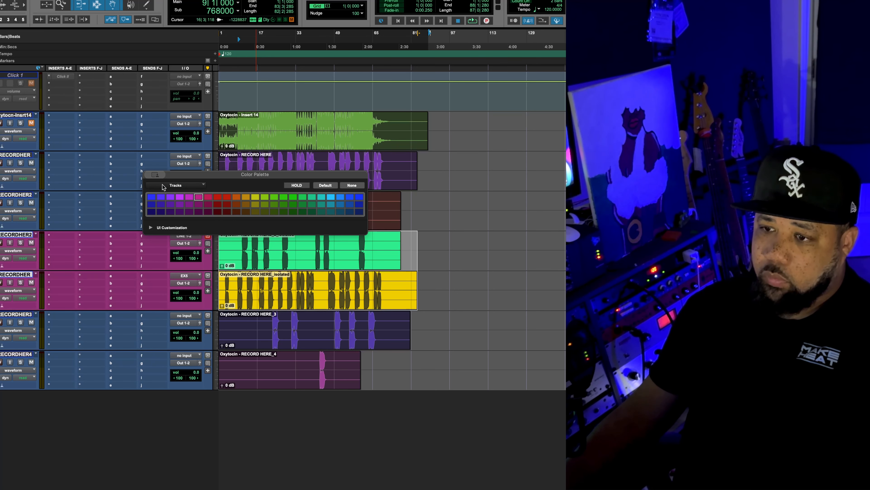
key(super+w)
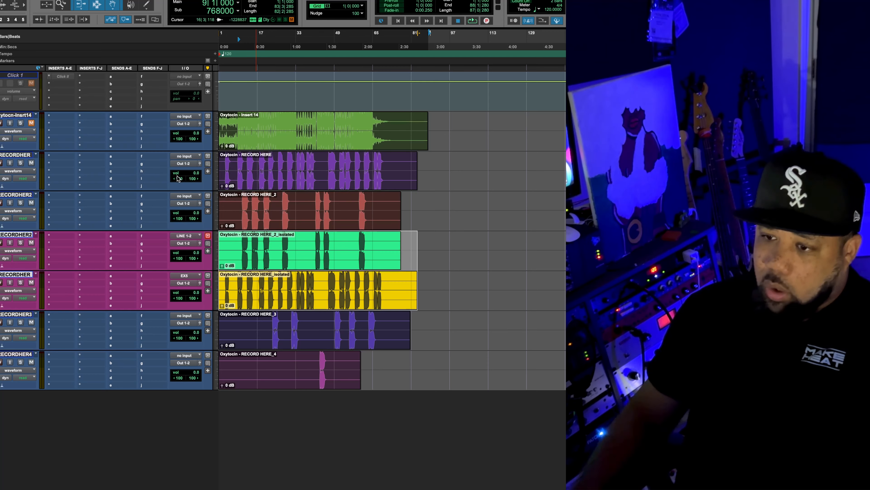
- Move the isolated RECORD HERE track directly beneath its original RECORD HERE track
key(alt+Page_Down)
key(alt+Page_Up)
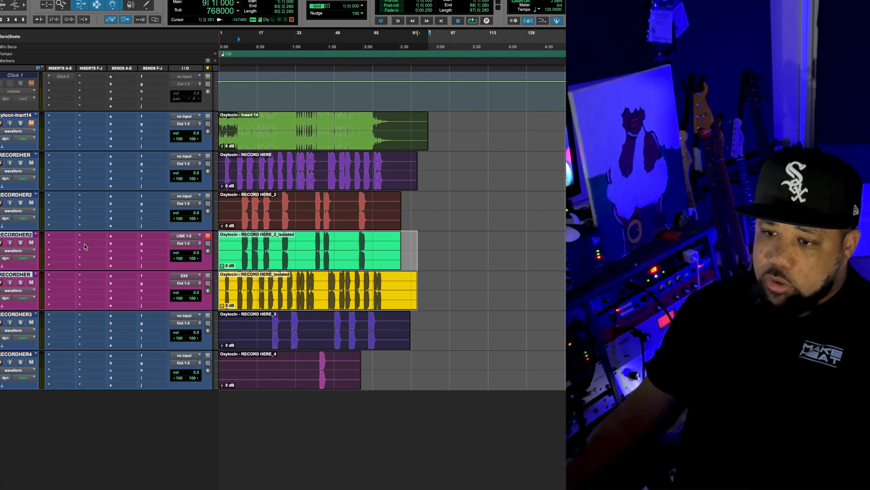
drag(19, 276, 34, 190)
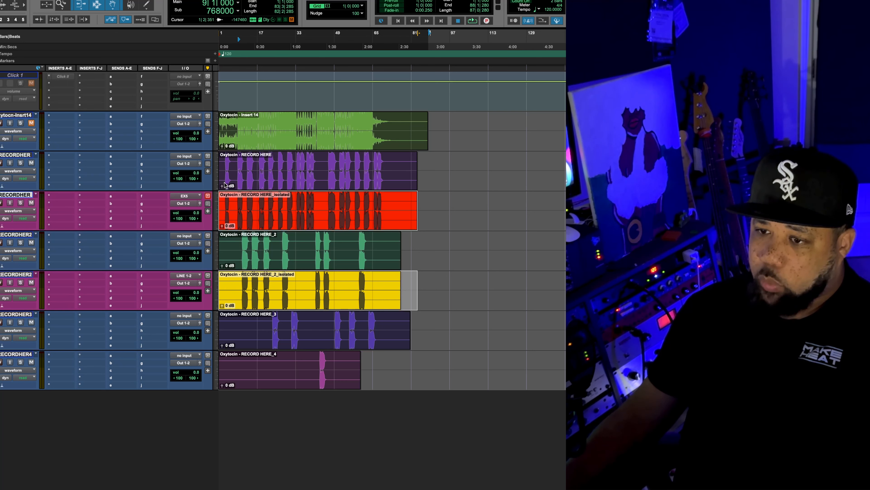
- Compare the waveforms of the RECORD HERE and RECORD HERE_2 clips with their isolated versions, selecting each in turn
click(252, 179)
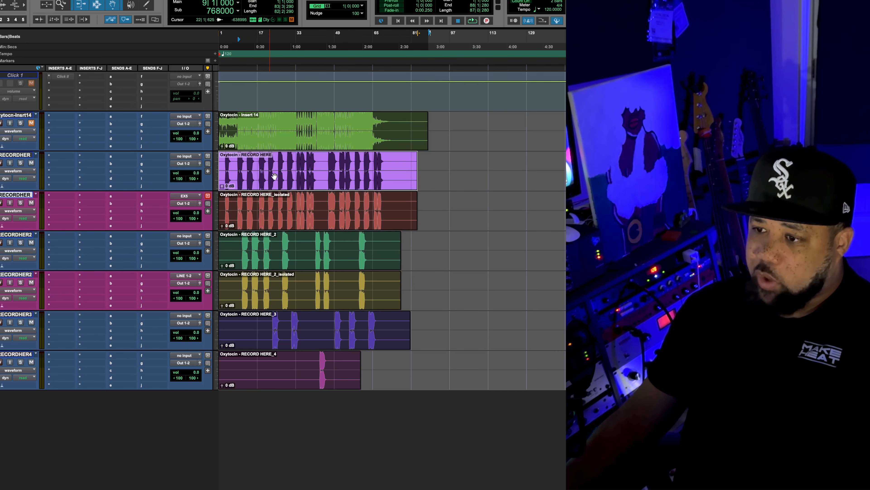
click(256, 221)
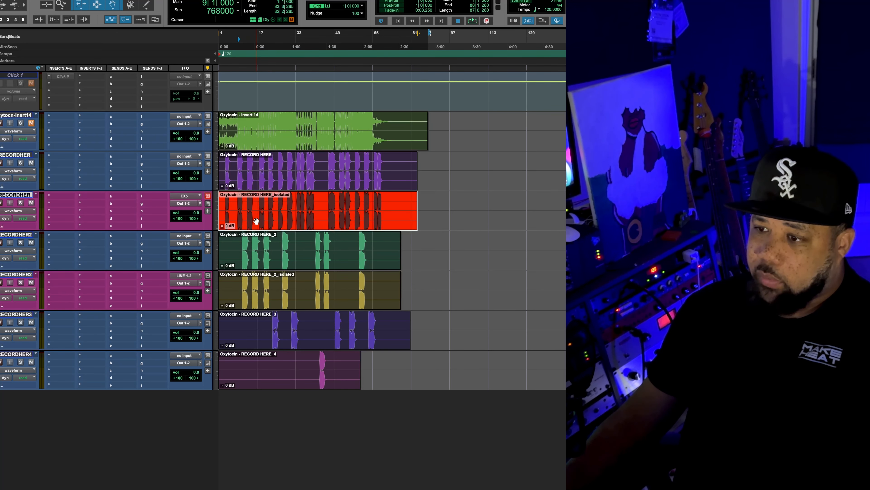
click(253, 261)
click(257, 298)
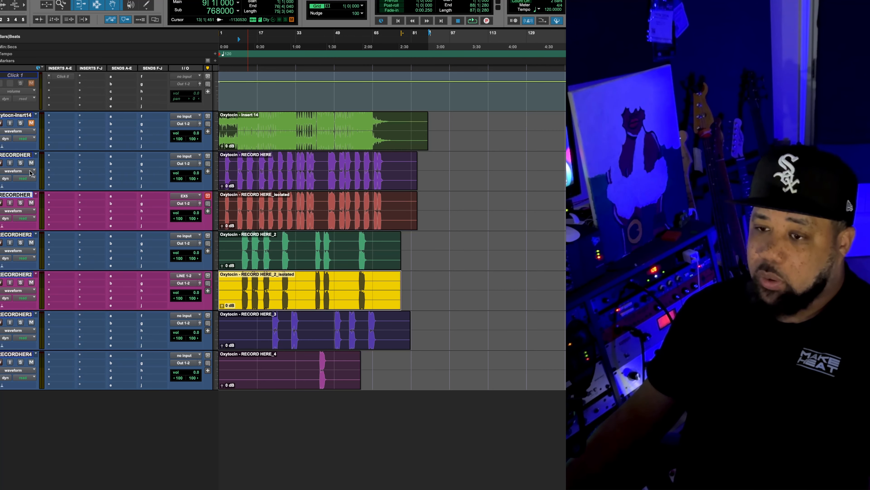
- Unmute the Oxytocin - Insert 14 beat track and audition it with the two original vocals soloed, and with the two isolated vocals soloed
click(32, 124)
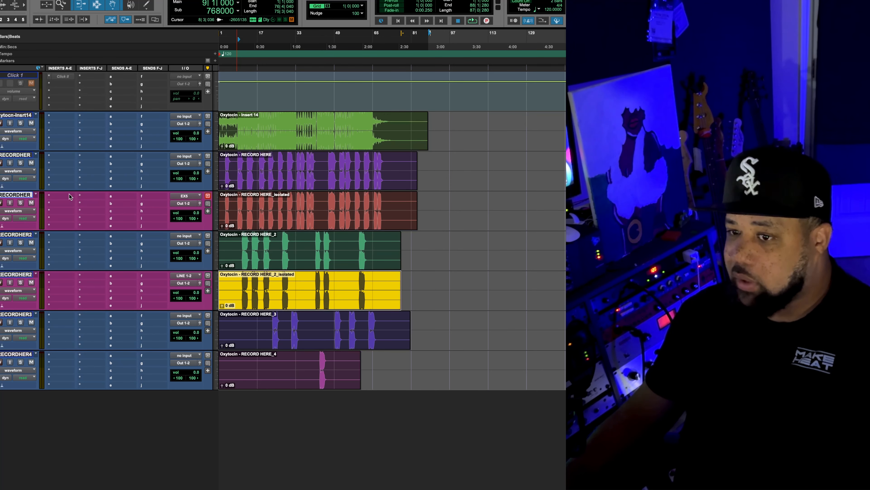
click(20, 163)
click(20, 242)
key(space)
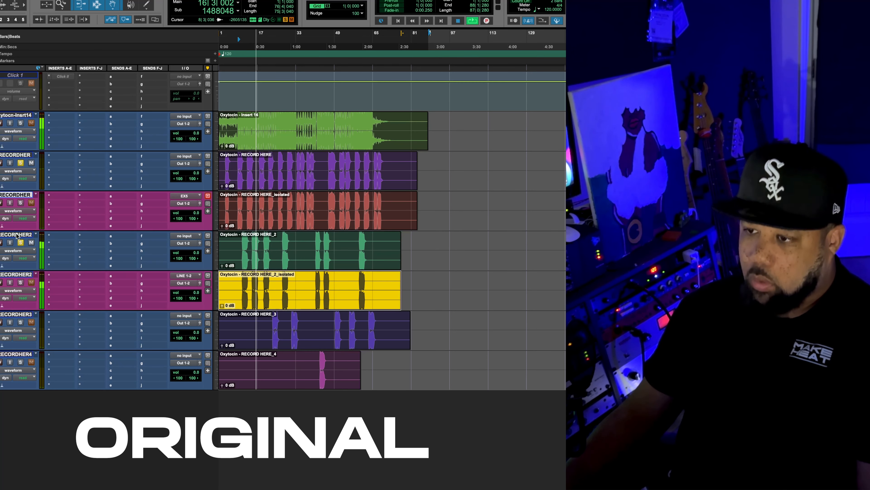
key(space)
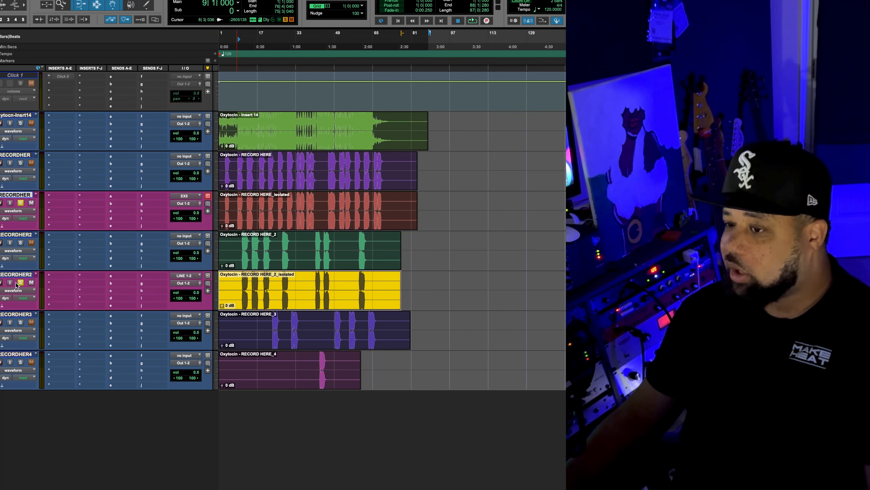
key(space)
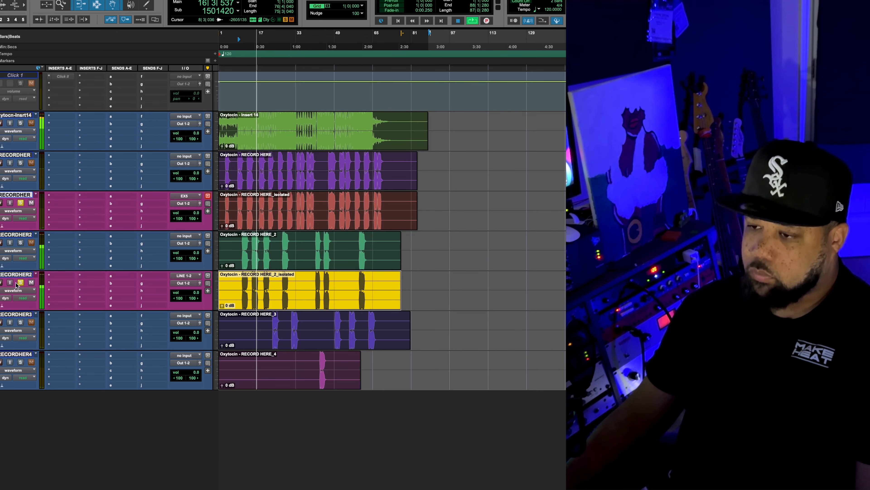
key(space)
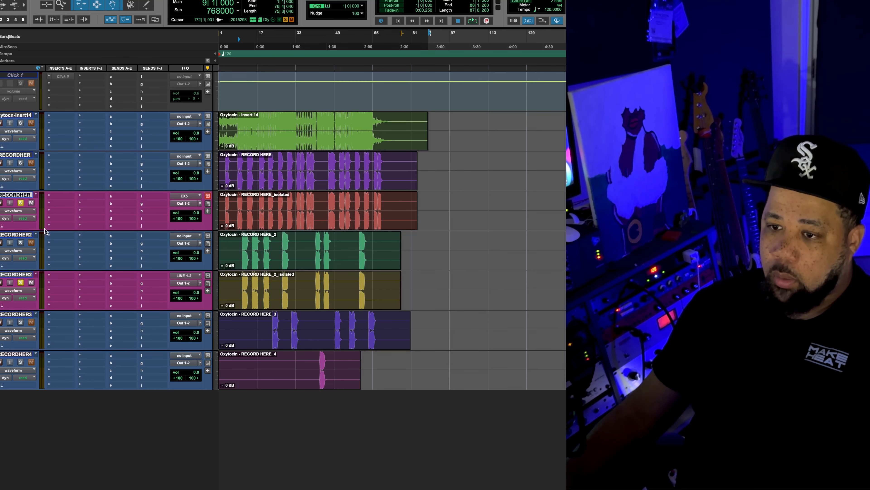
- Insert the ValhallaVintageVerb (stereo) reverb on the isolated RECORD HERE track and move its window clear of the track controls
click(57, 199)
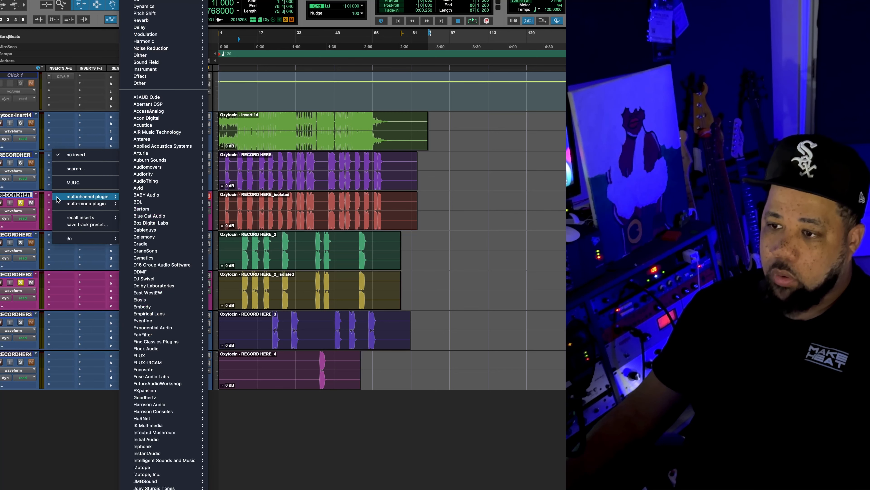
click(93, 170)
text(VAL)
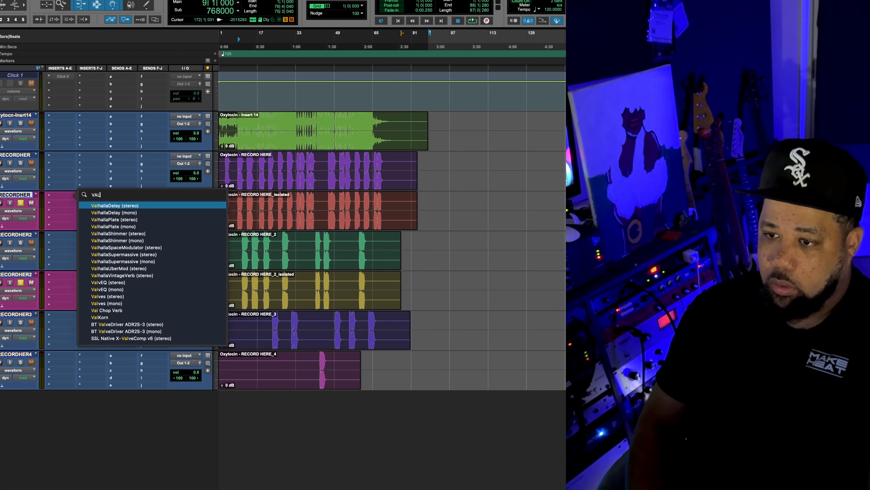
text(H)
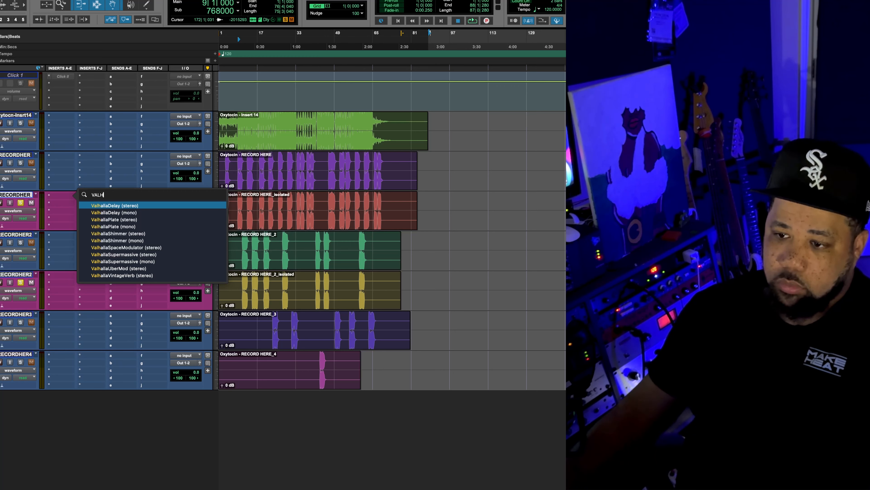
click(139, 276)
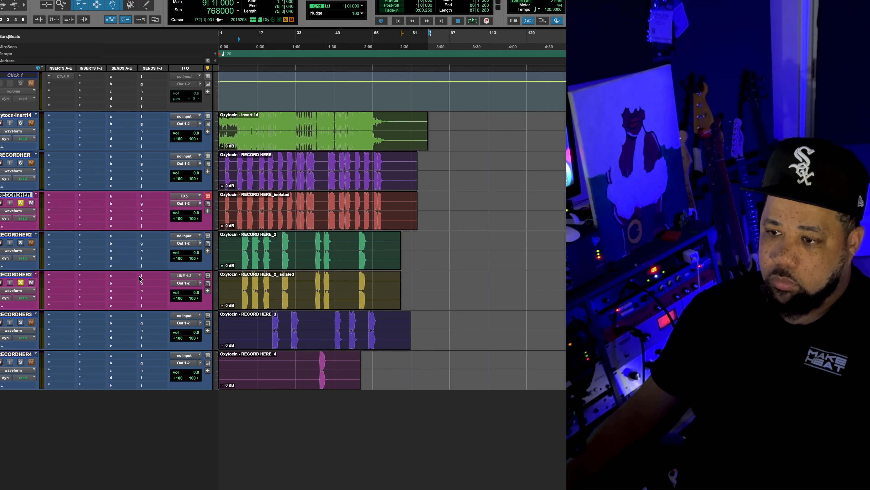
drag(285, 91, 266, 84)
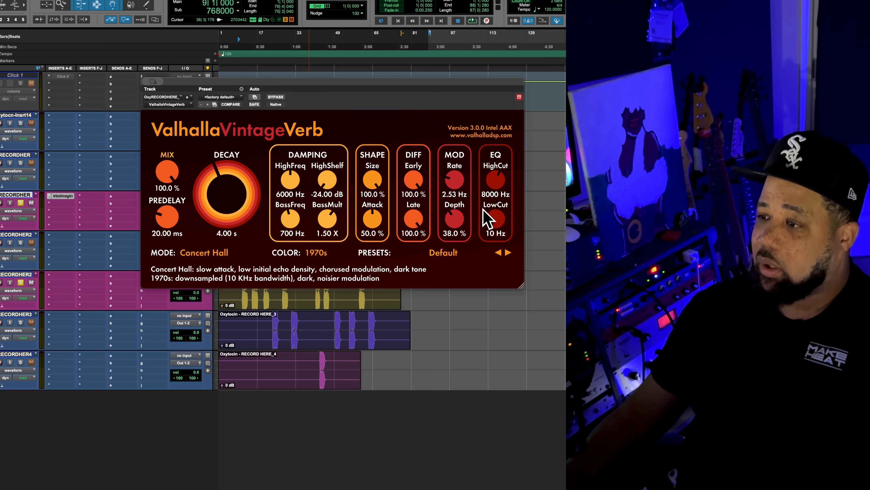
- Set the reverb's LowCut to 1500 Hz, HighCut to 4700 Hz and mix to about 35%
mouse_move(486, 219)
mouse_down()
mouse_move(492, 214)
mouse_move(491, 226)
mouse_up()
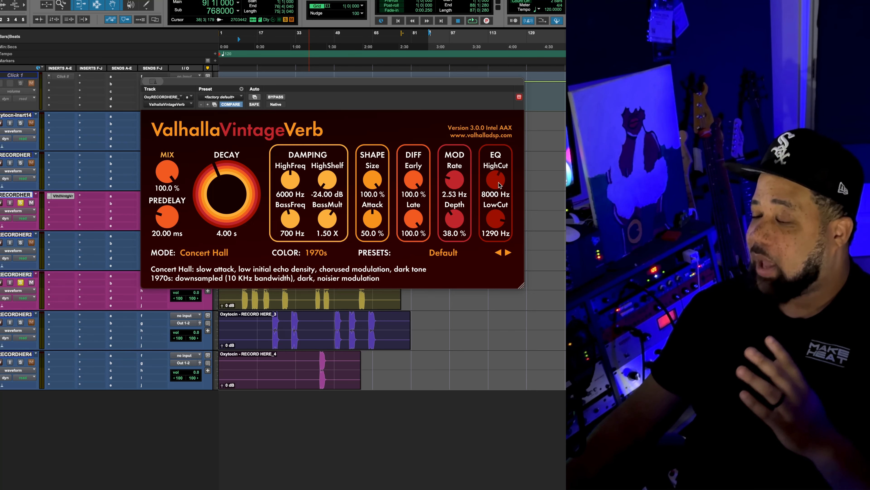
drag(498, 182, 492, 195)
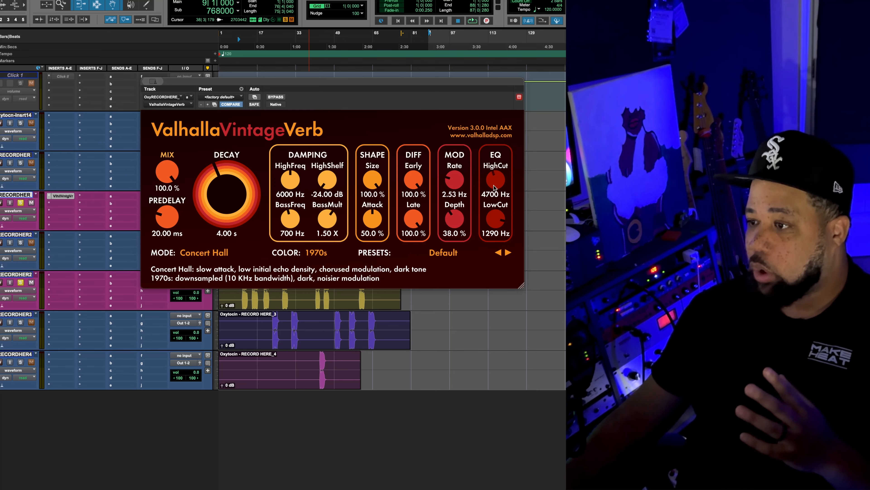
drag(494, 218, 493, 212)
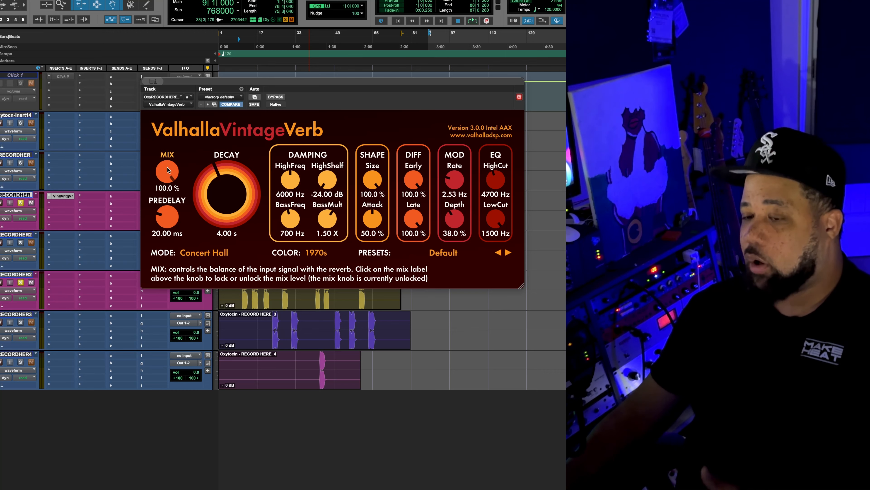
drag(168, 170, 160, 176)
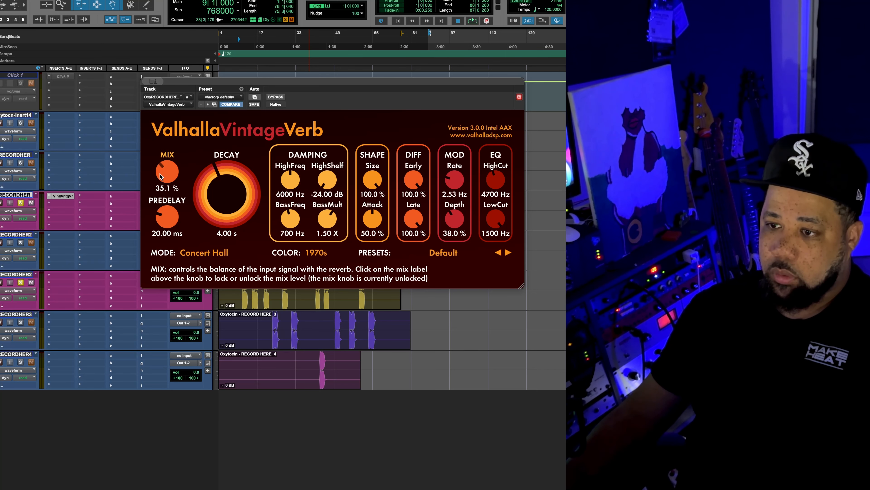
- Lower the reverb's mix to 15.3% and HighCut to 4450 Hz during playback, and restart playback to audition the result
key(space)
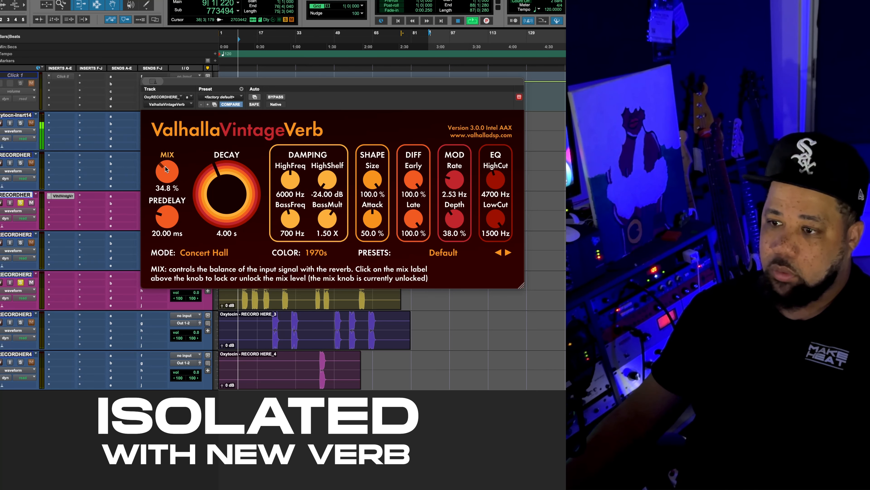
drag(165, 170, 162, 189)
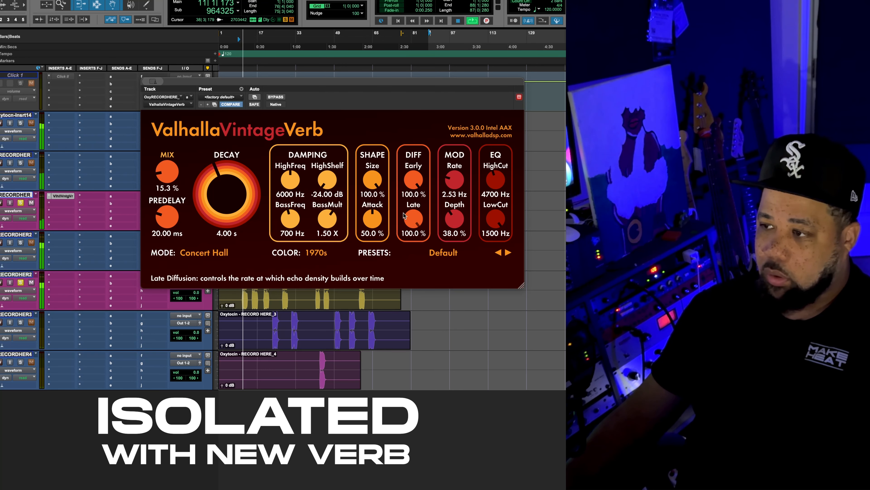
mouse_move(503, 181)
mouse_down()
mouse_move(492, 189)
mouse_move(491, 181)
mouse_up()
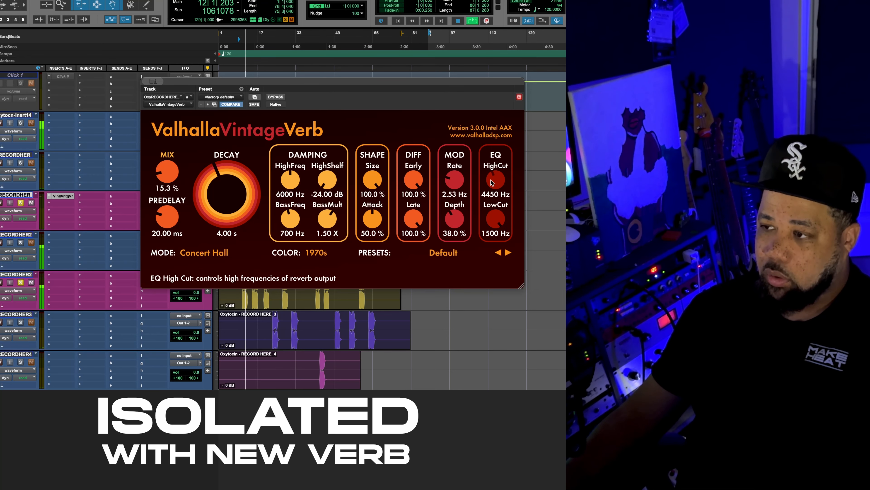
key(space)
key(space)
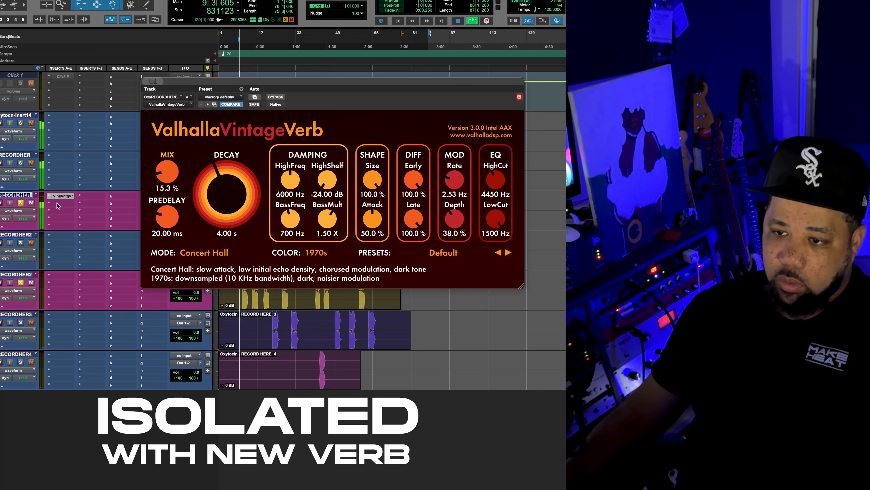
- Set the reverb's HighCut to 2670 Hz and mix to 4.2%, and copy it onto the isolated RECORD HERE_2 track
drag(59, 201, 66, 273)
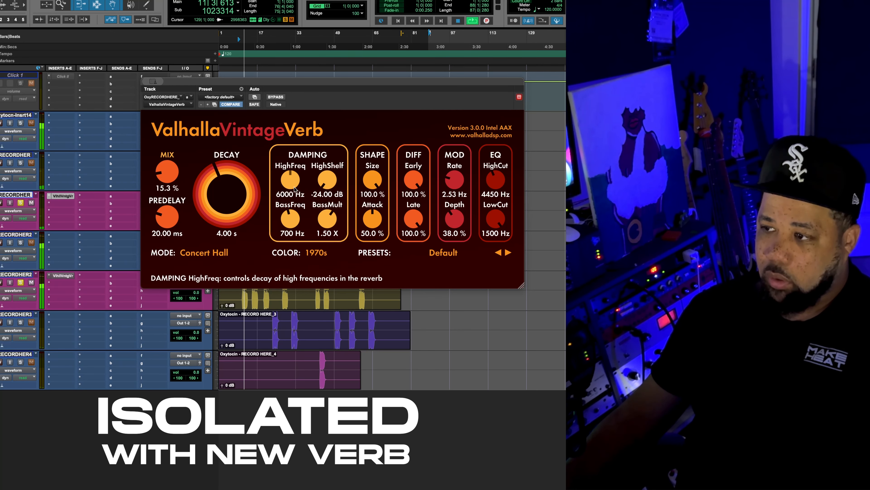
drag(491, 179, 488, 195)
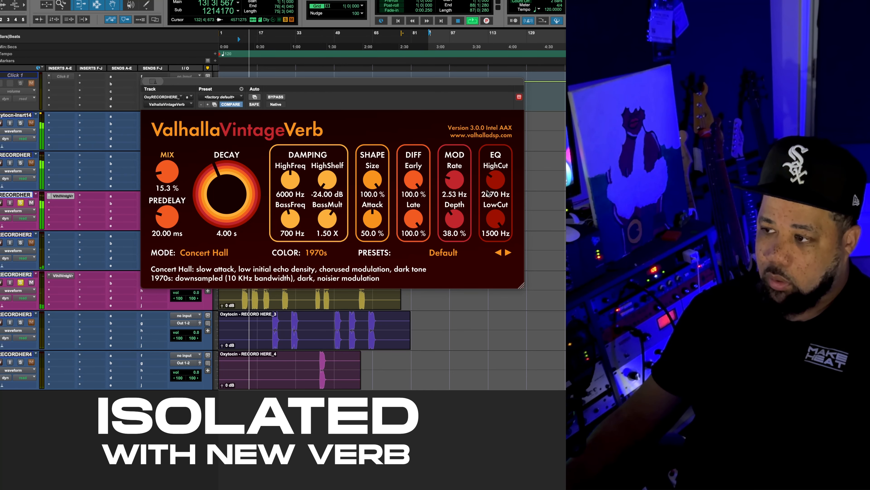
mouse_move(166, 178)
mouse_down()
mouse_move(165, 187)
mouse_move(166, 176)
mouse_up()
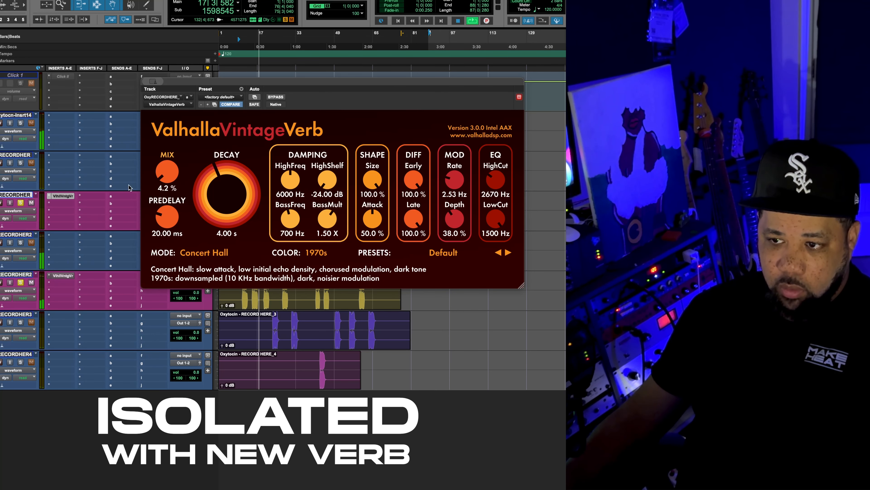
key(space)
drag(61, 212, 64, 278)
key(space)
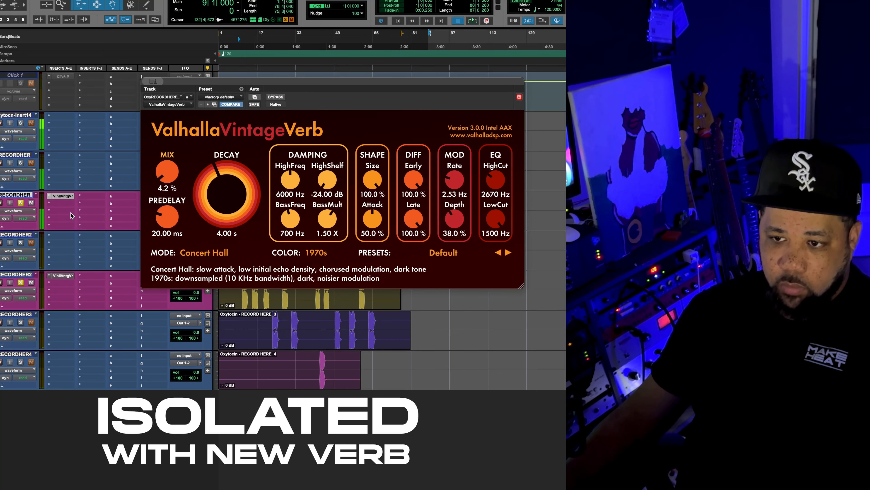
- Raise the reverb's mix to 10.6%, copy it onto the isolated RECORD HERE_2 track again and restart playback
key(space)
drag(175, 192, 167, 168)
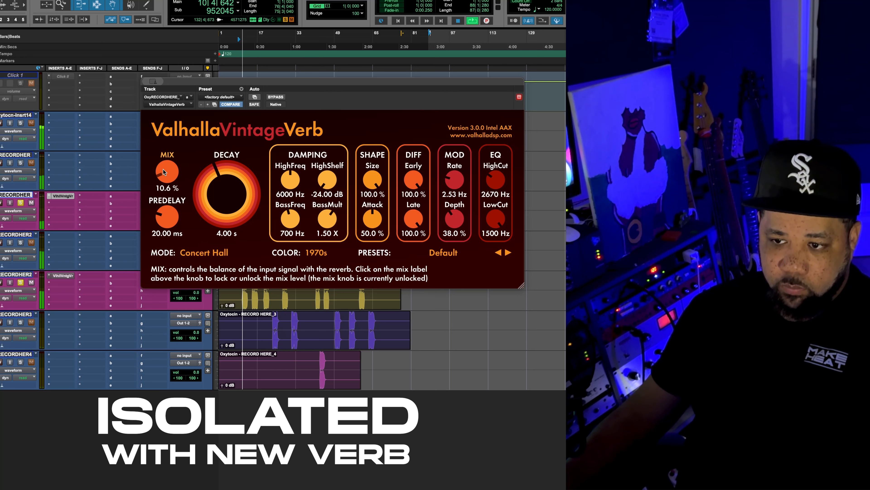
key(space)
drag(62, 199, 61, 276)
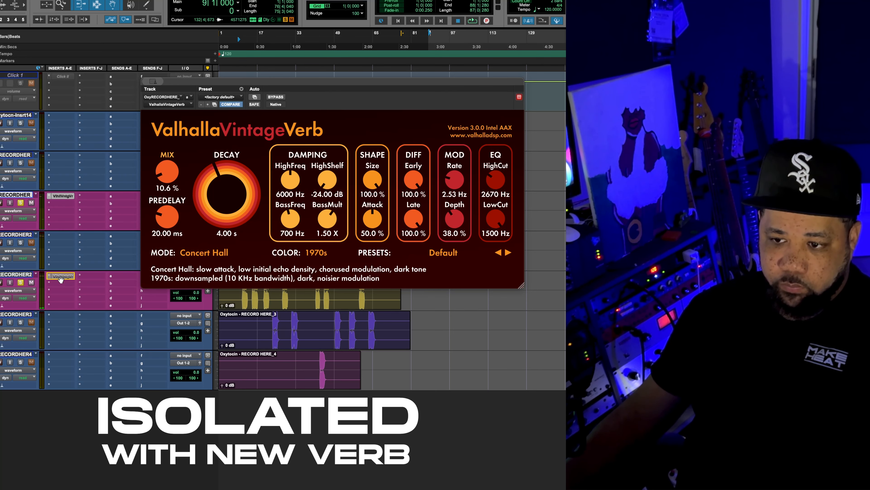
key(space)
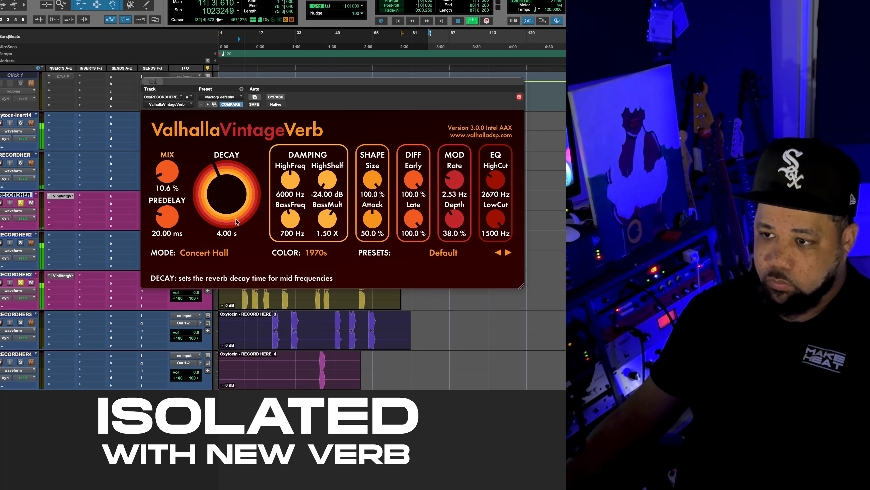
- Fine-tune the reverb during playback to HighCut 1940 Hz and mix 10.3%, and copy it onto the isolated RECORD HERE_2 track
mouse_move(498, 184)
mouse_down()
mouse_move(494, 192)
mouse_move(494, 184)
mouse_up()
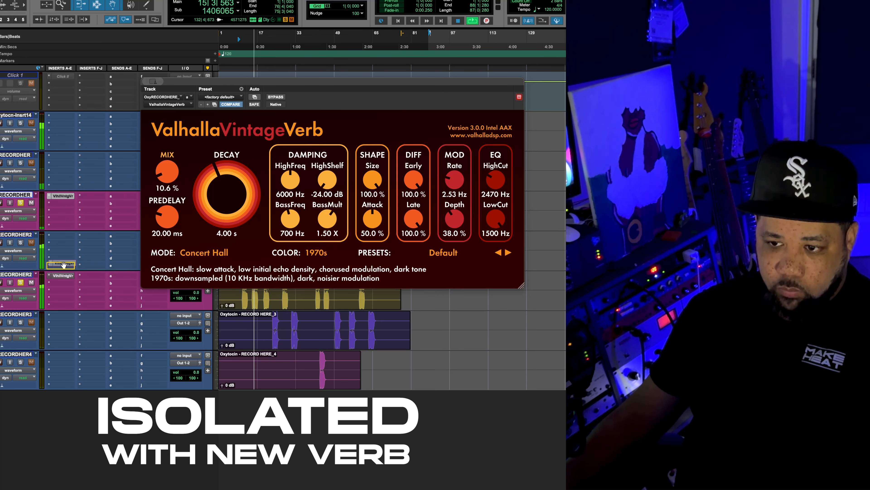
drag(64, 264, 63, 277)
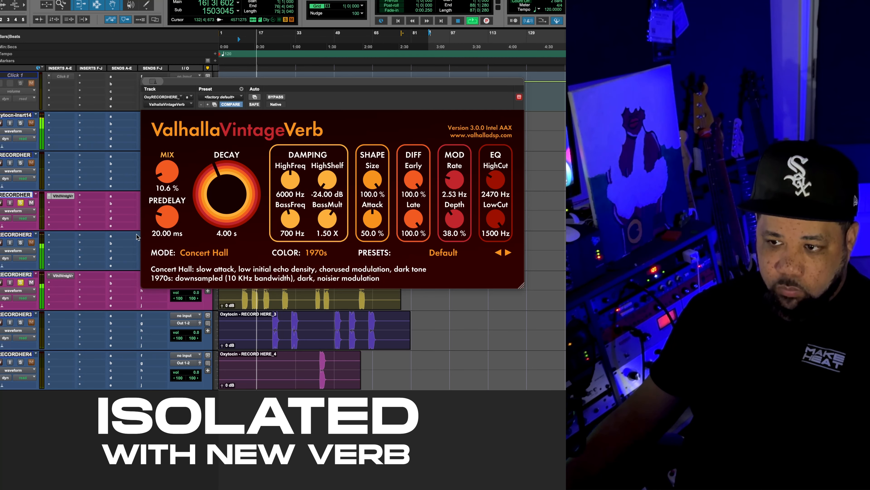
drag(165, 167, 162, 175)
drag(495, 179, 493, 183)
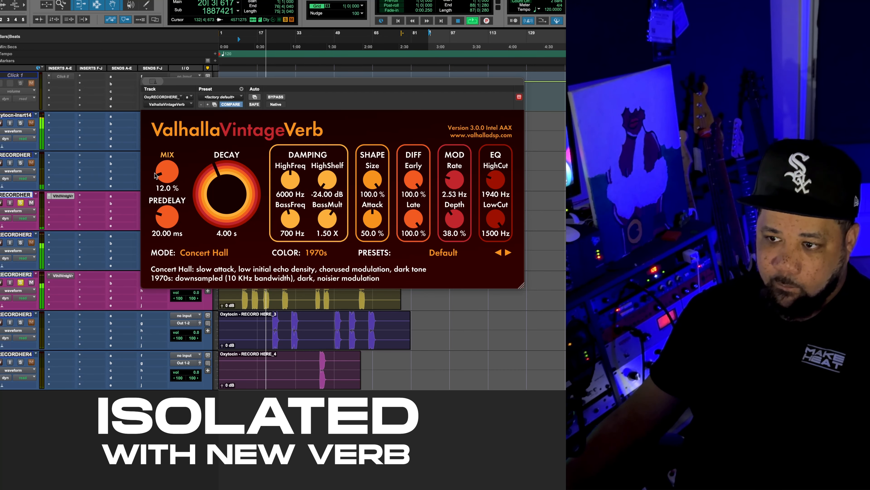
drag(155, 175, 156, 176)
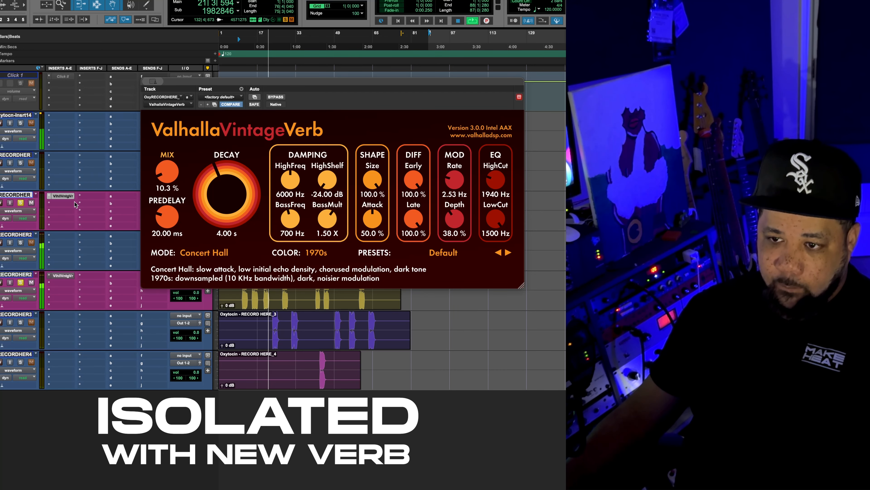
drag(56, 201, 58, 280)
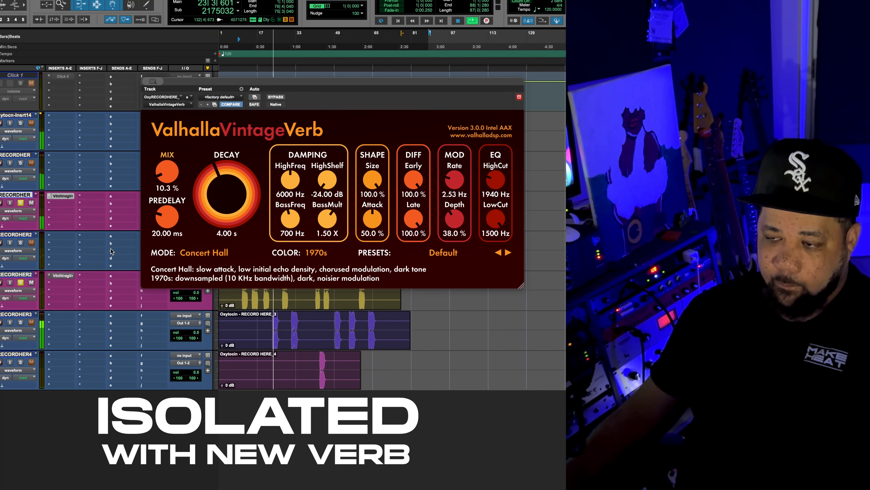
- Restart playback to audition the isolated vocals with reverb, and set the reverb's predelay to 19.81 ms
key(space)
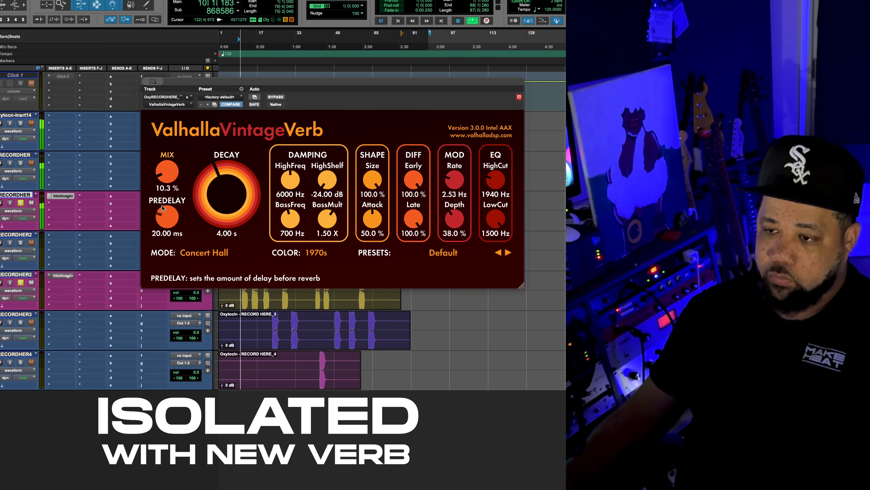
key(space)
scroll(161, 205, down, 1)
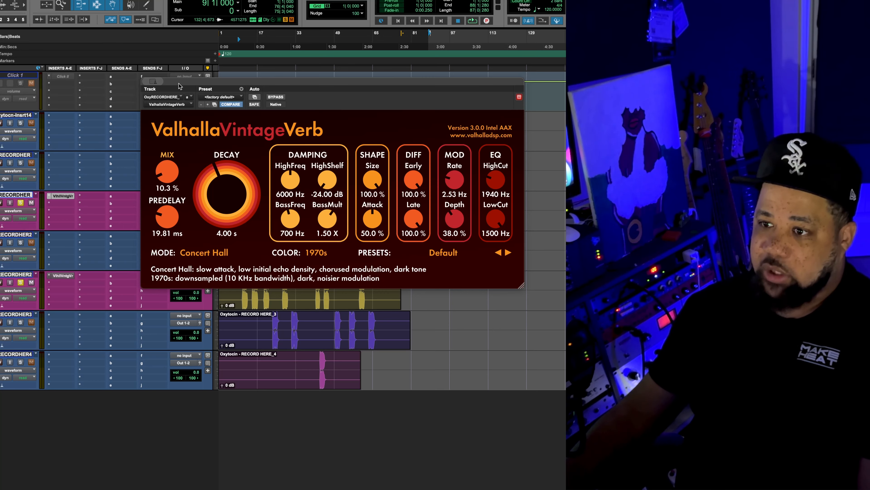
- Move the reverb window clear of the track controls and audition the beat with only the two original vocals soloed
drag(179, 86, 423, 66)
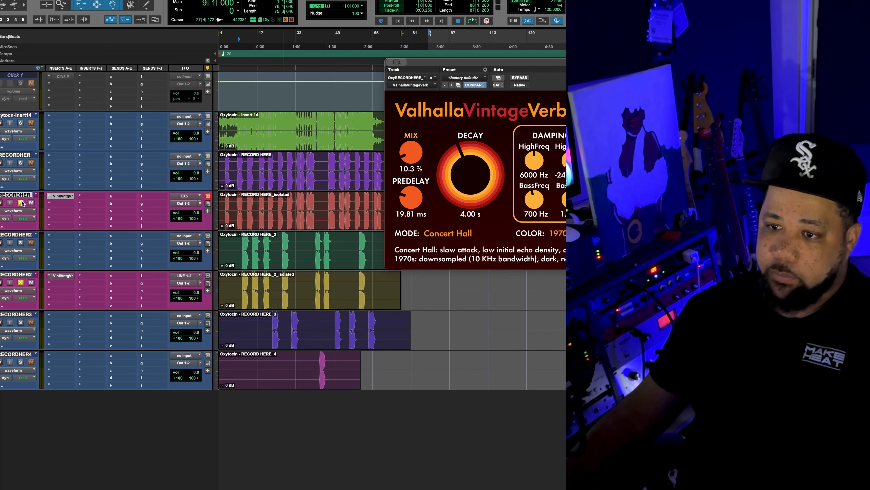
click(21, 242)
key(space)
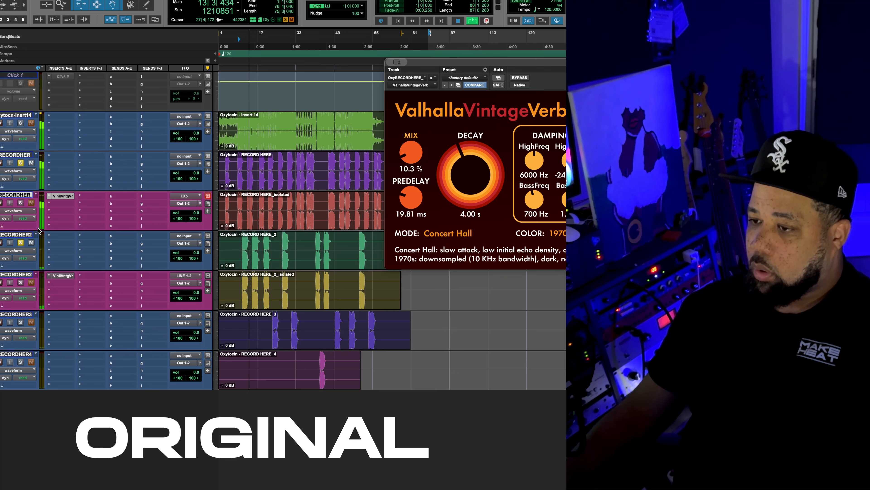
key(space)
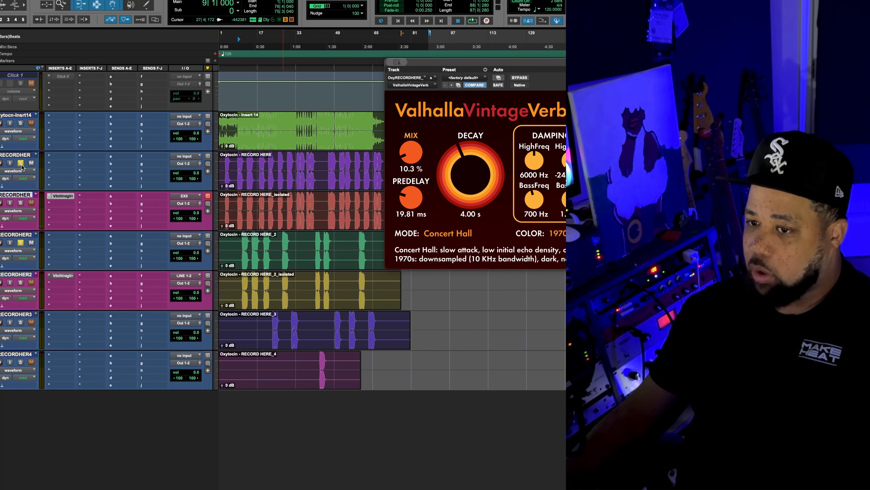
- Switch the solos to the two isolated vocals and audition them with the new reverb over the beat
click(21, 203)
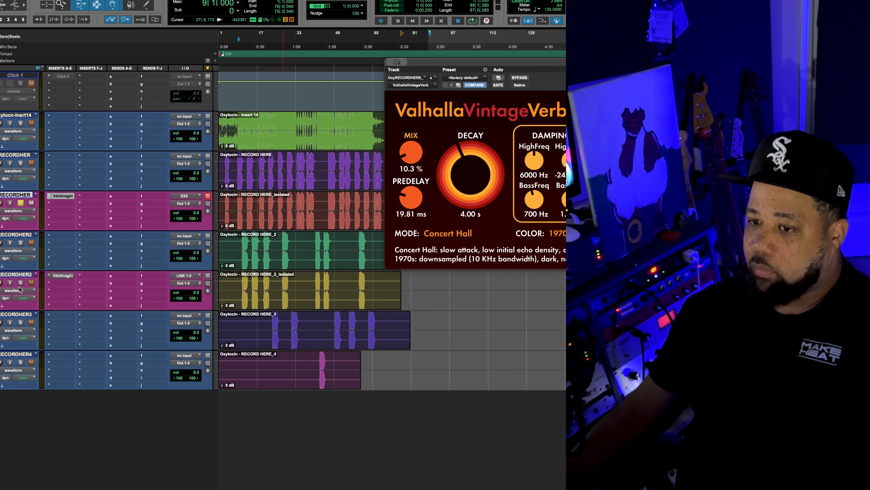
key(space)
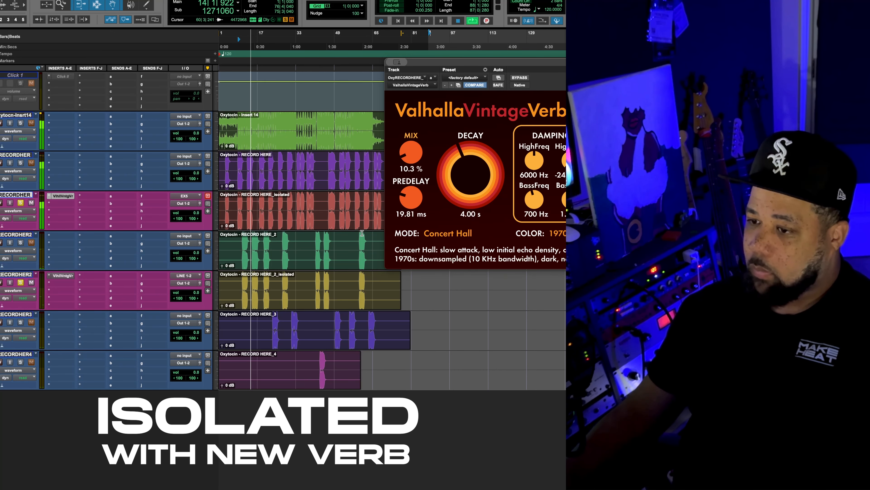
key(space)
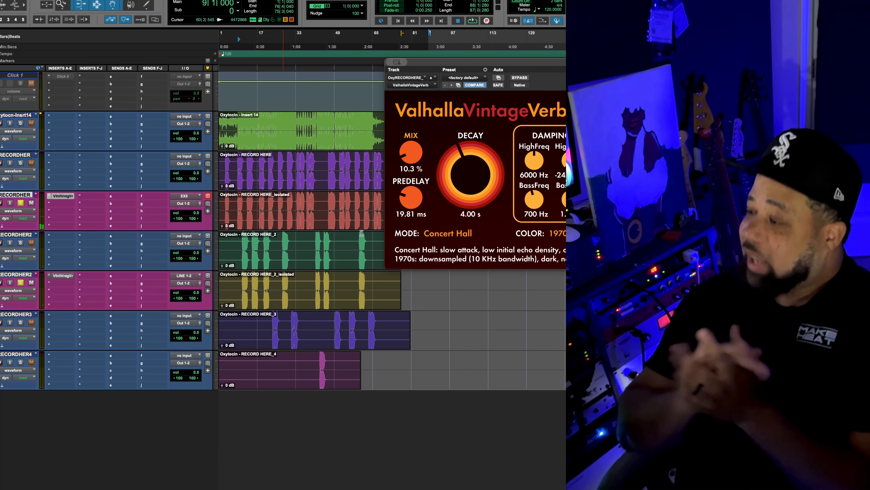